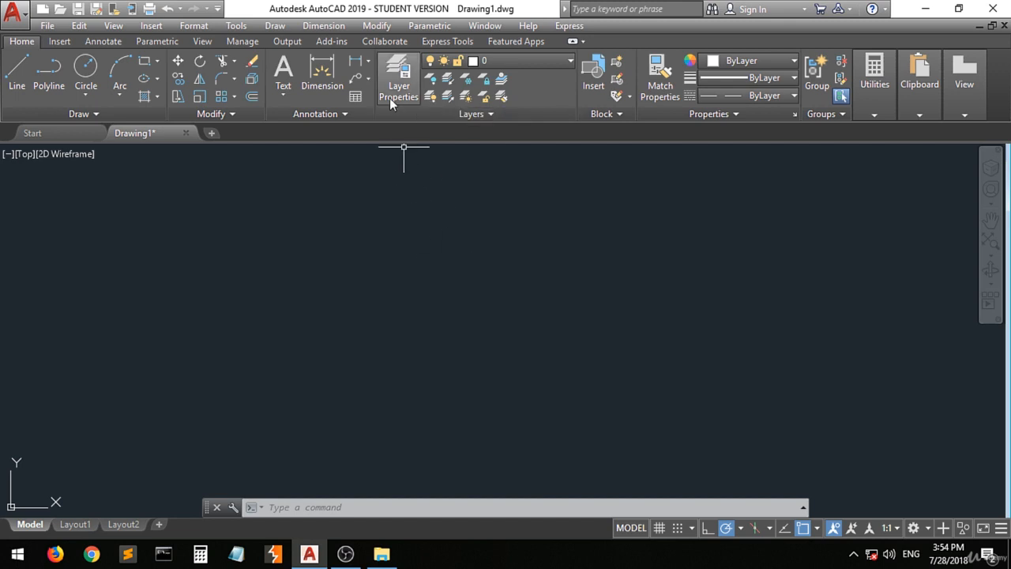
# Toggle the freeze state of the drawing layer in all viewports, leaving the layer thawed.
pyautogui.click(561, 60)
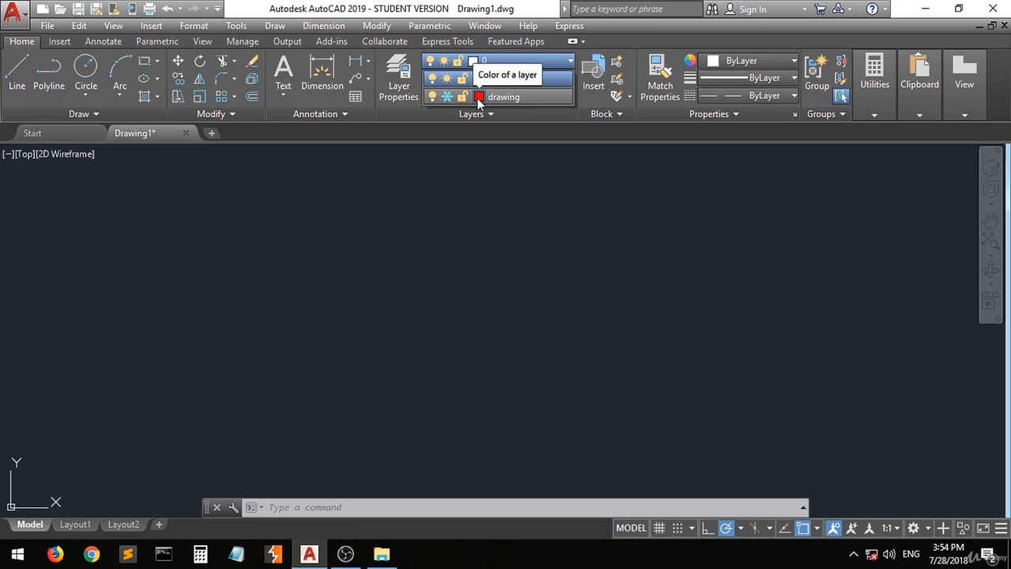
pyautogui.click(432, 96)
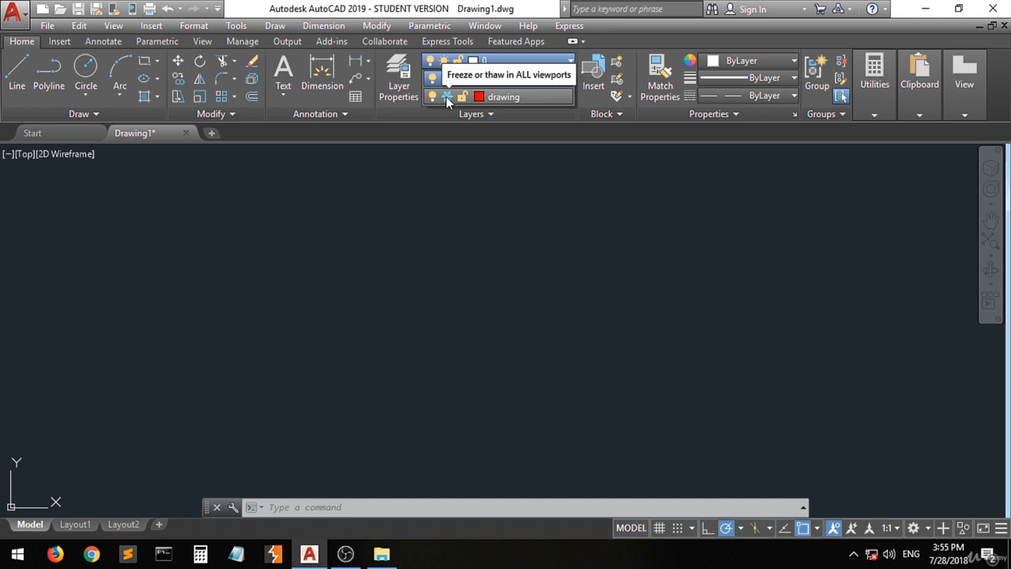
pyautogui.click(448, 99)
pyautogui.click(447, 98)
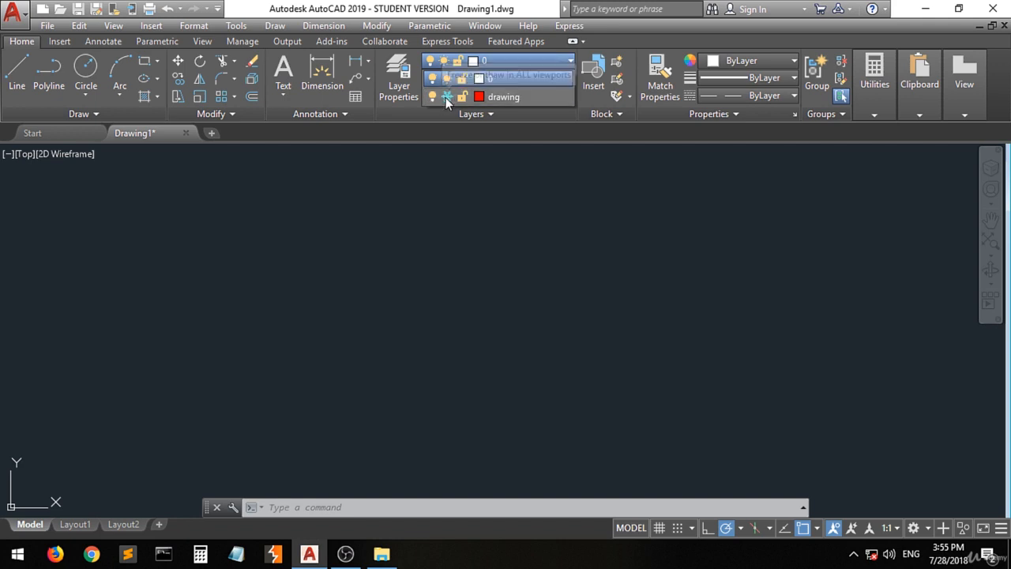
pyautogui.click(446, 97)
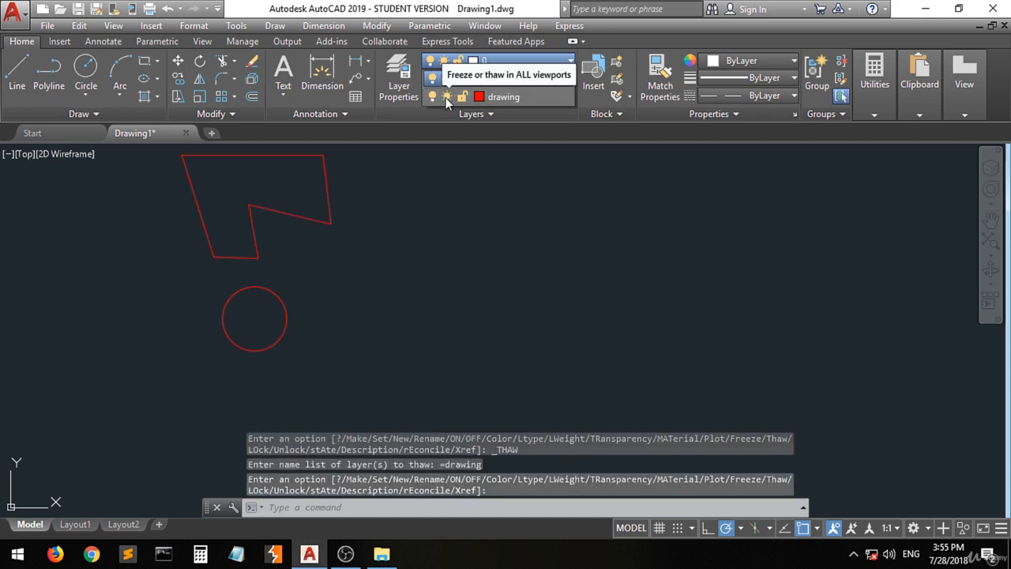
pyautogui.click(445, 97)
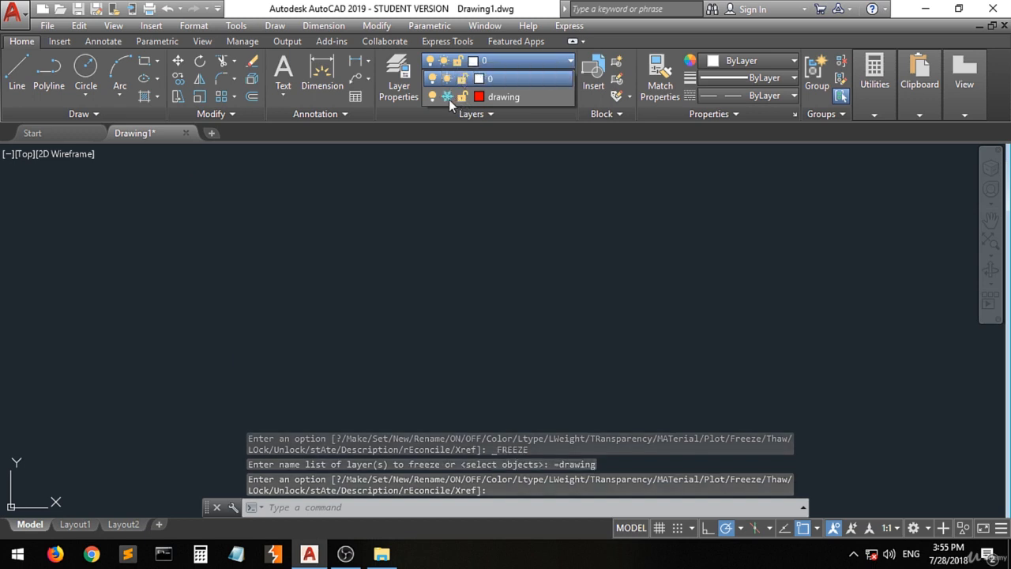
pyautogui.click(448, 98)
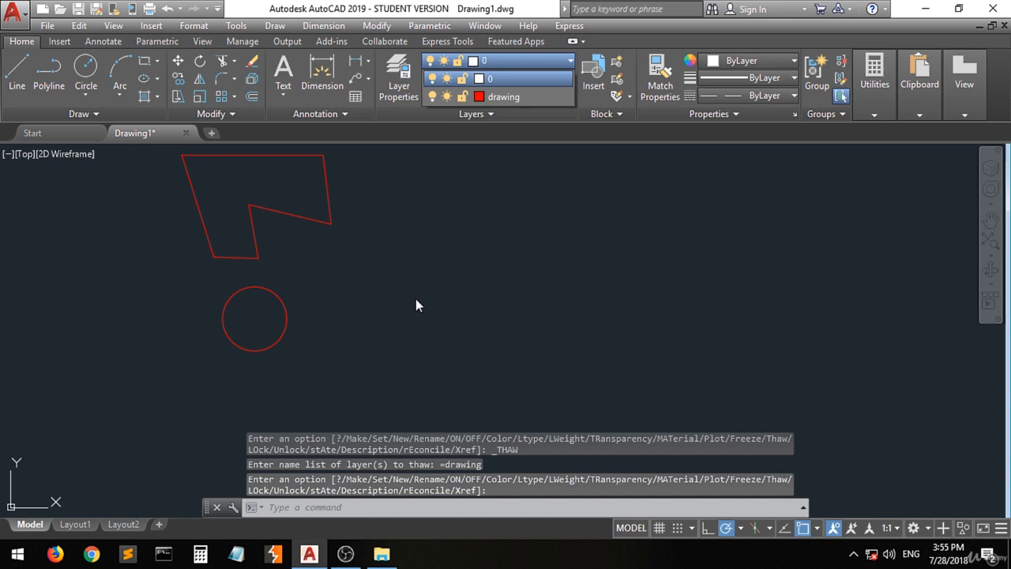
pyautogui.click(565, 61)
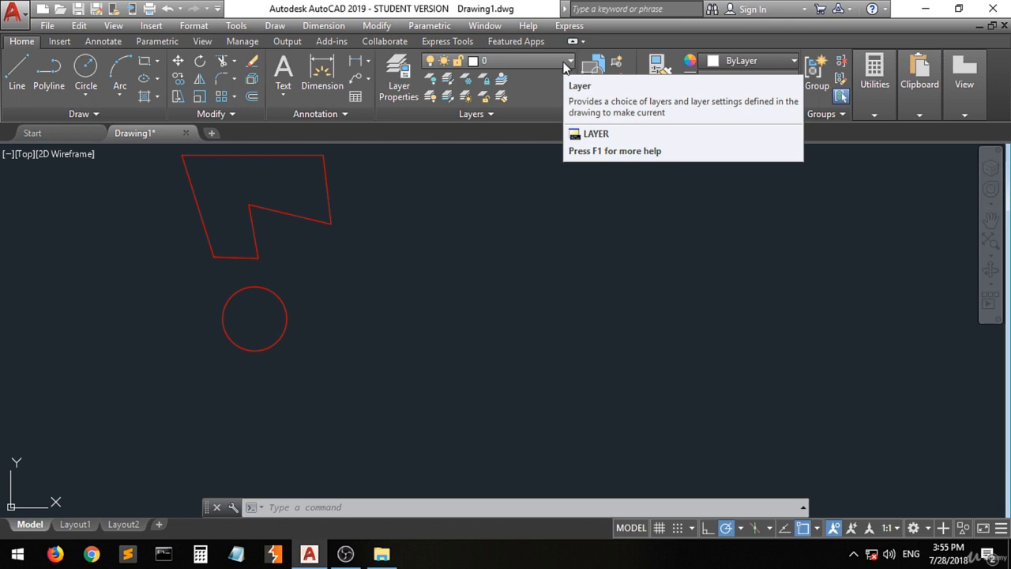
# Switch the current layer to drawing and back to layer 0.
pyautogui.click(566, 61)
pyautogui.click(529, 96)
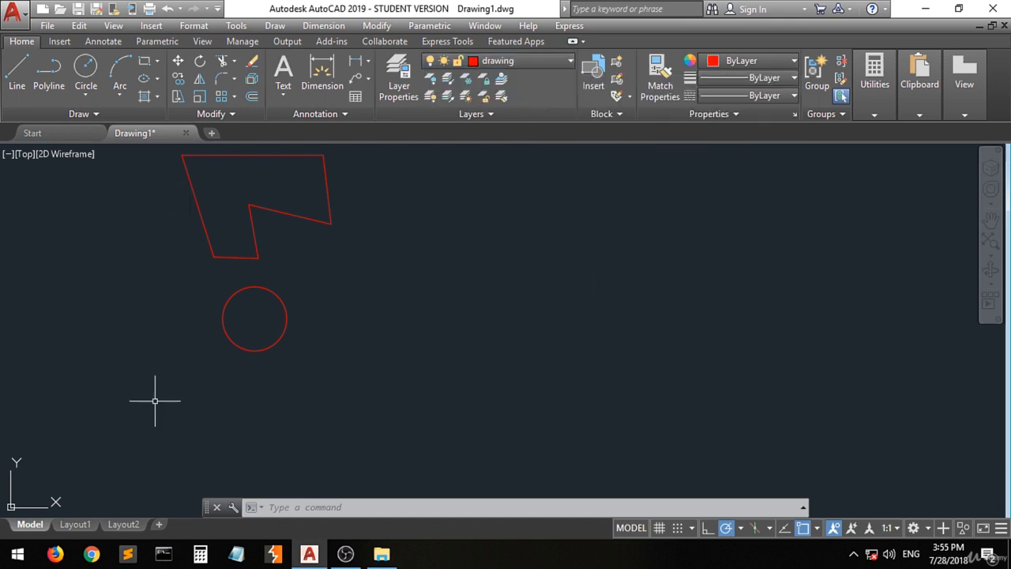
pyautogui.click(546, 60)
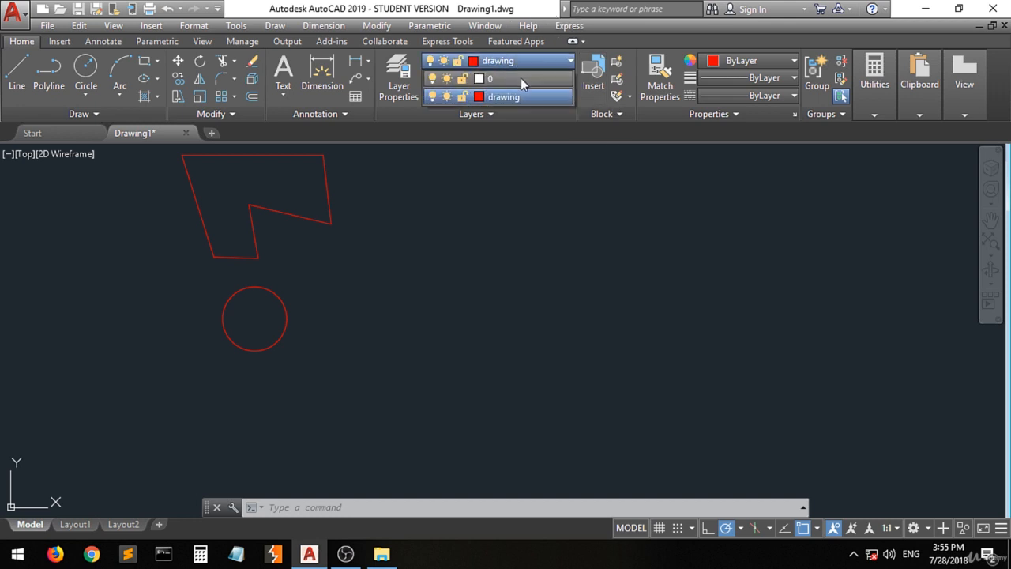
pyautogui.click(519, 78)
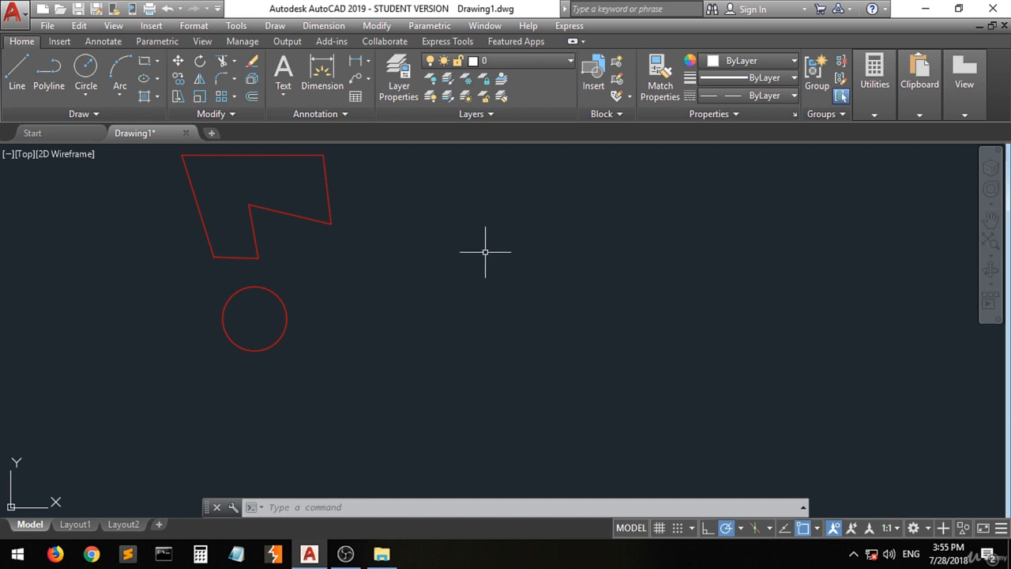
# Draw a closed four-sided shape with the Line tool on layer 0, to the right of the existing red shapes.
pyautogui.click(17, 72)
pyautogui.click(463, 384)
pyautogui.click(580, 229)
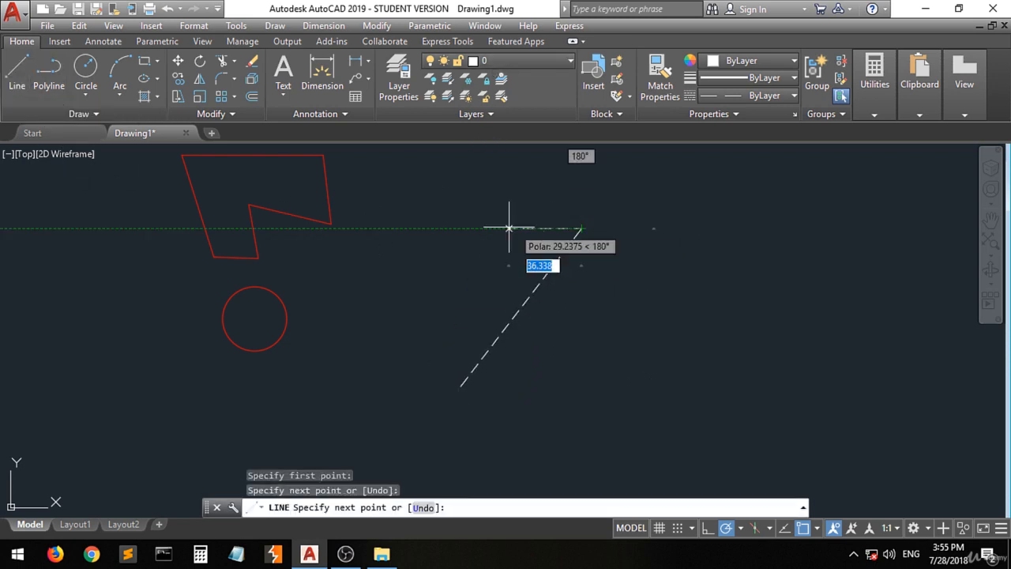
pyautogui.click(460, 229)
pyautogui.click(427, 338)
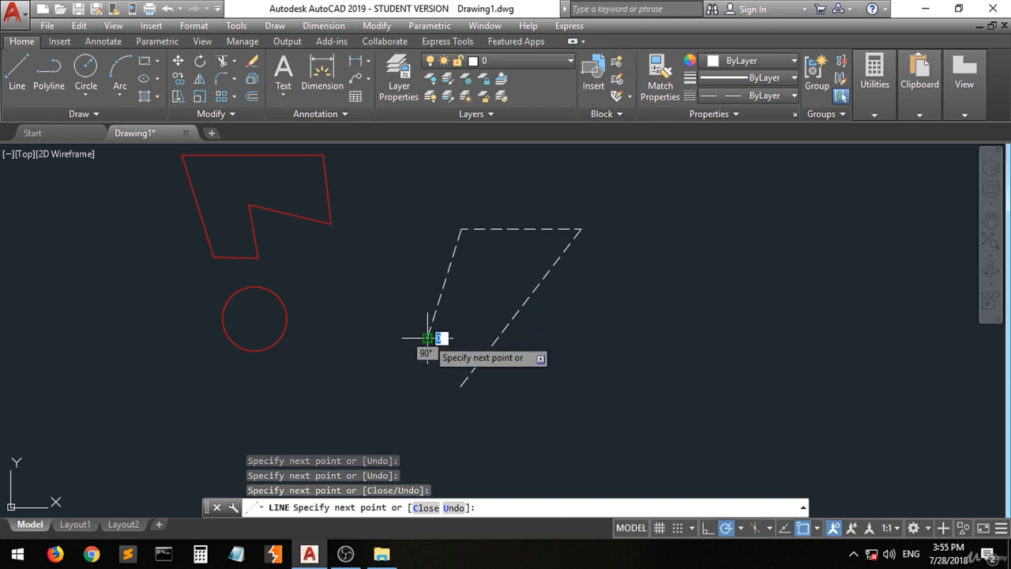
pyautogui.click(461, 385)
pyautogui.press('Return')
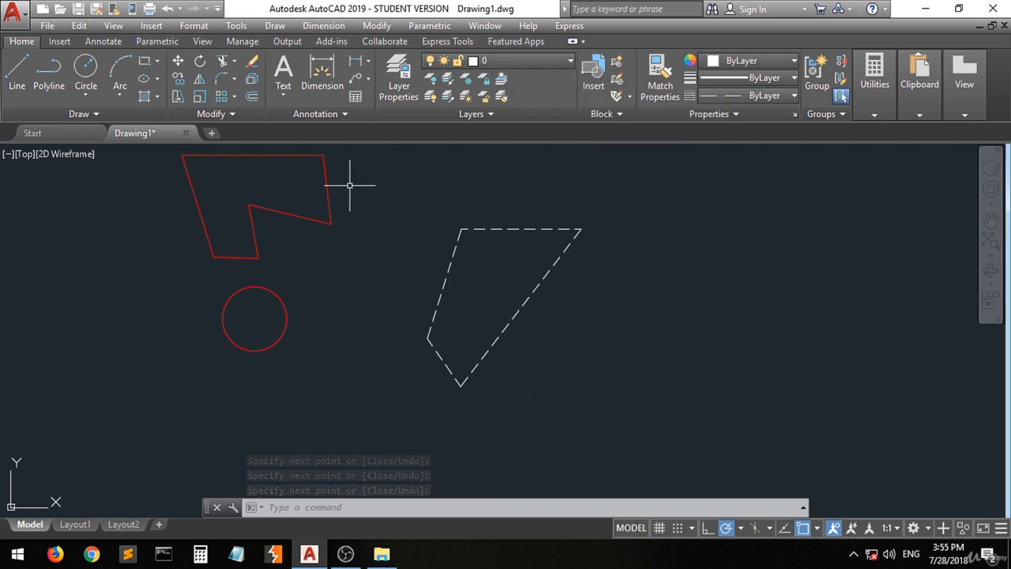
# Make drawing the current layer and draw a small closed four-sided shape with lines between the circle and the dashed shape.
pyautogui.click(557, 62)
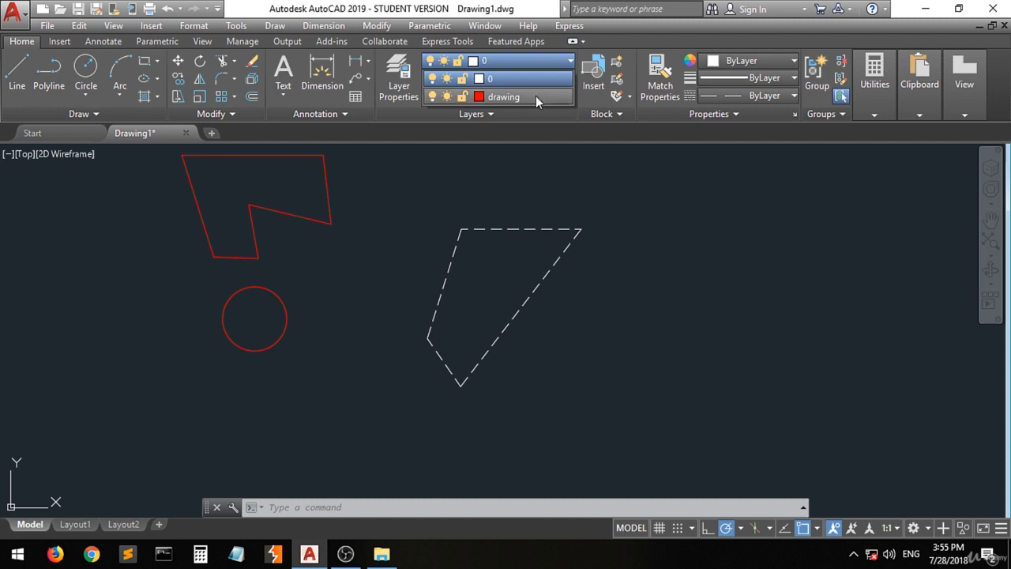
pyautogui.click(536, 95)
pyautogui.click(13, 79)
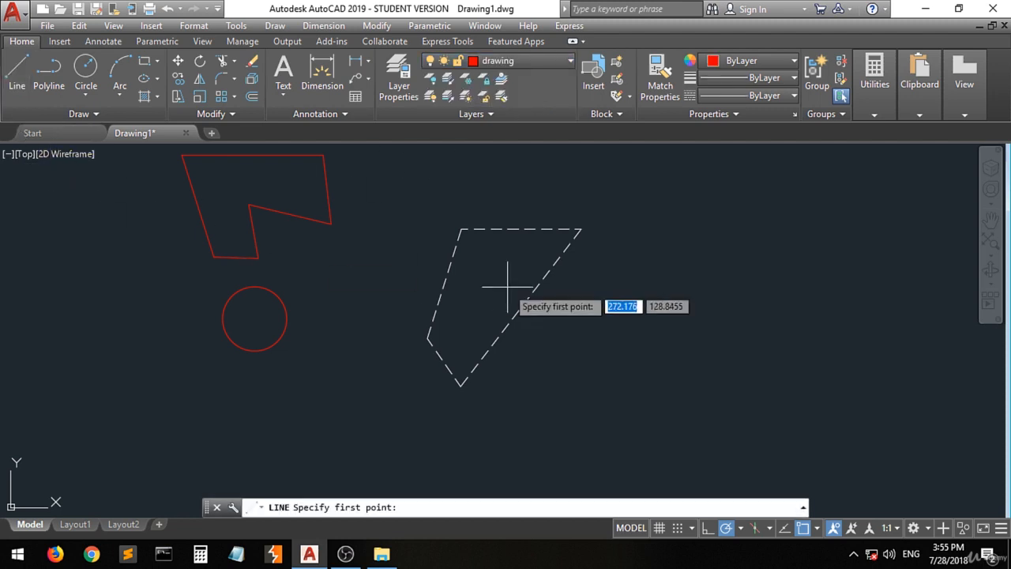
pyautogui.click(367, 341)
pyautogui.click(343, 412)
pyautogui.click(437, 427)
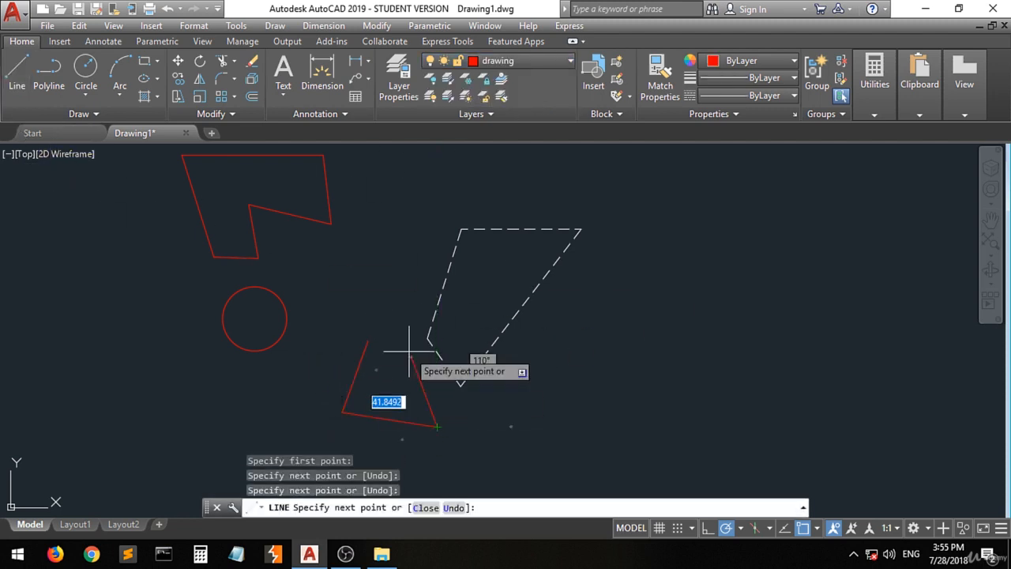
pyautogui.click(403, 330)
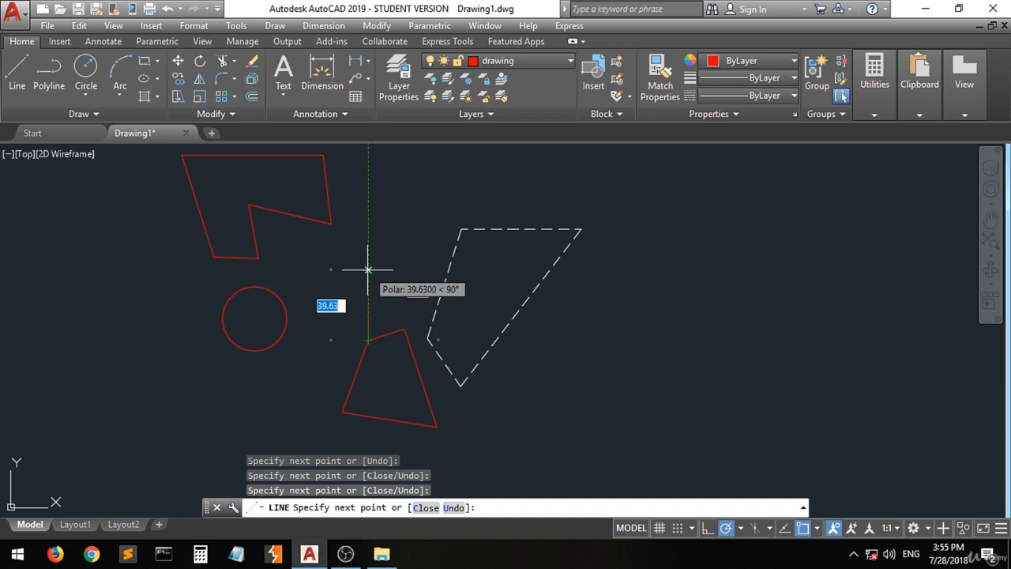
pyautogui.press('Return')
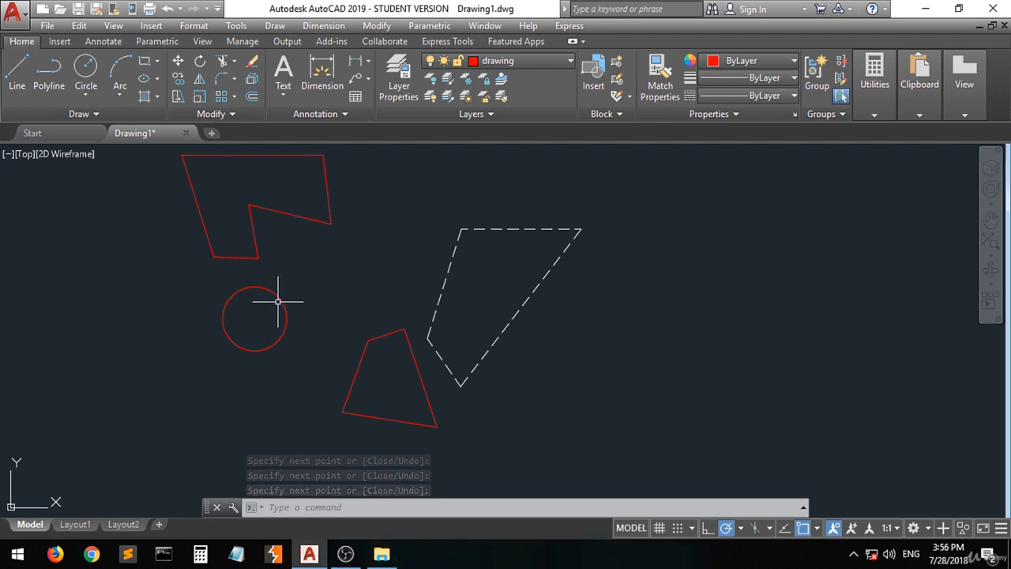
# Select the red circle and move it to layer 0.
pyautogui.click(301, 283)
pyautogui.click(216, 359)
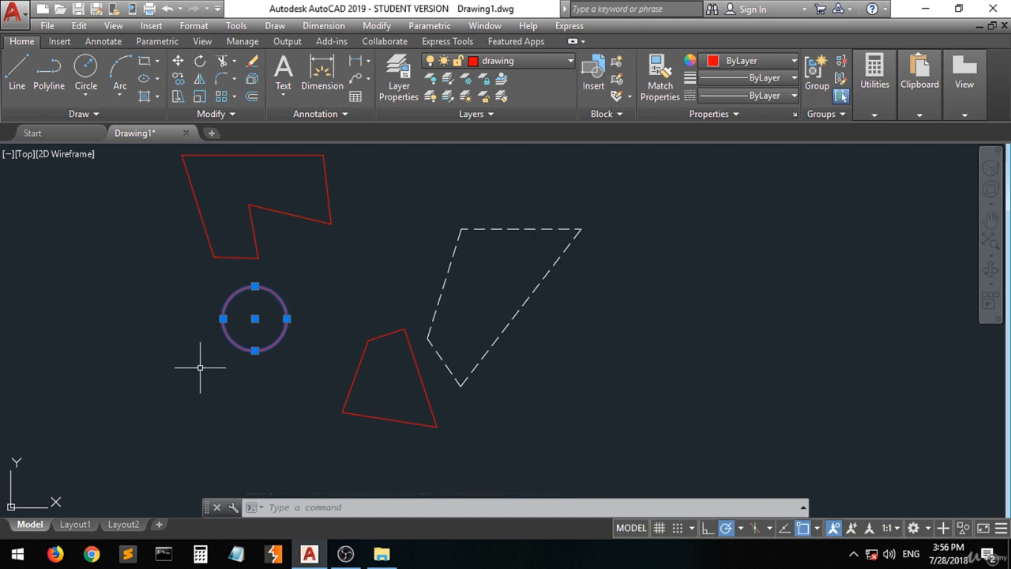
pyautogui.click(554, 59)
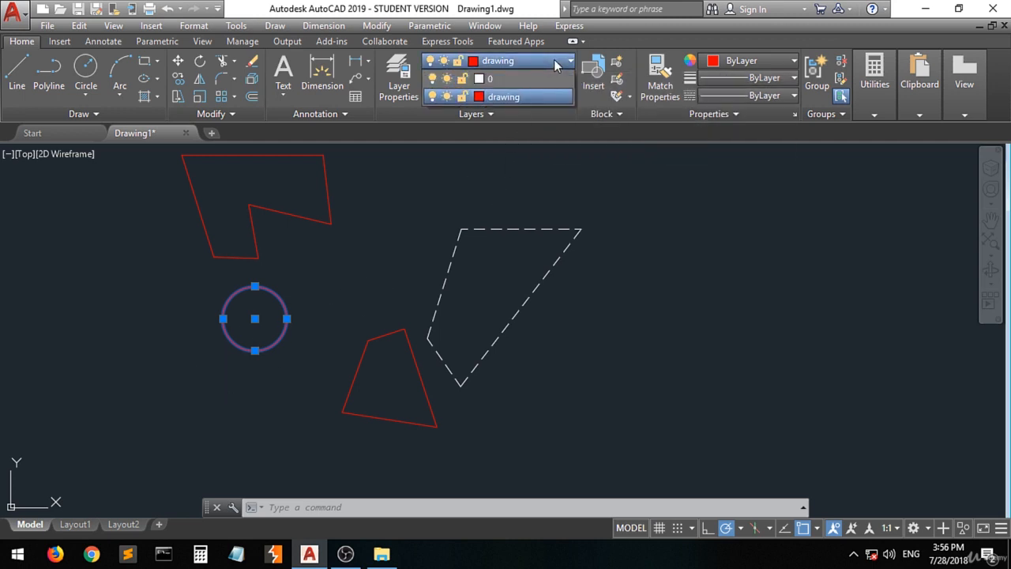
pyautogui.click(504, 78)
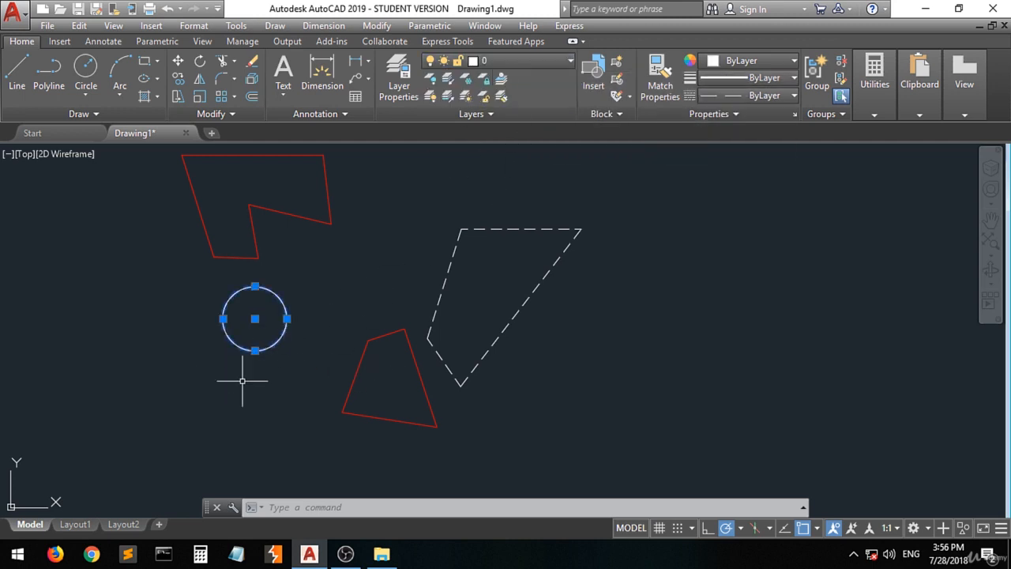
pyautogui.write('l')
pyautogui.press('Return')
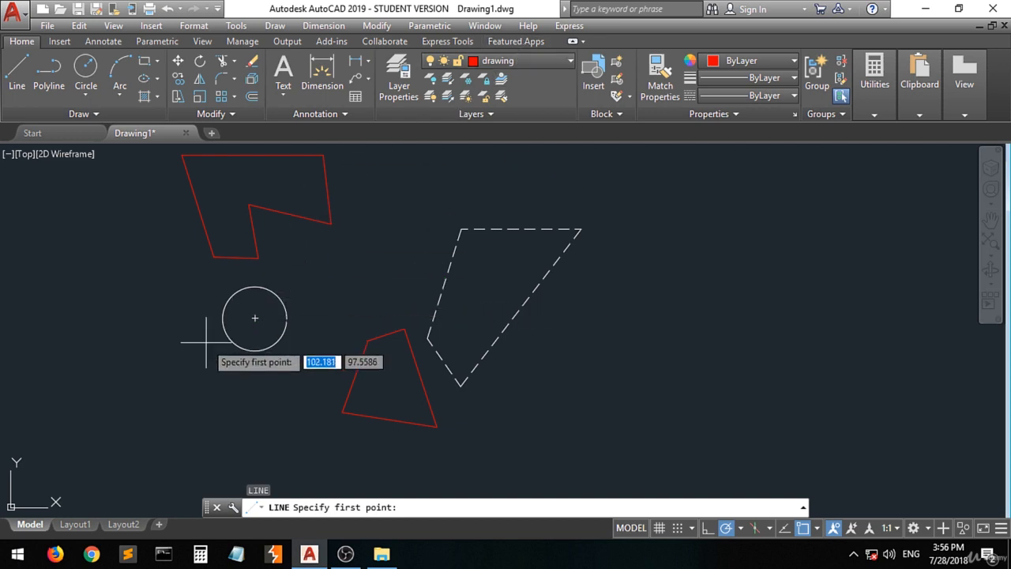
pyautogui.press('Escape')
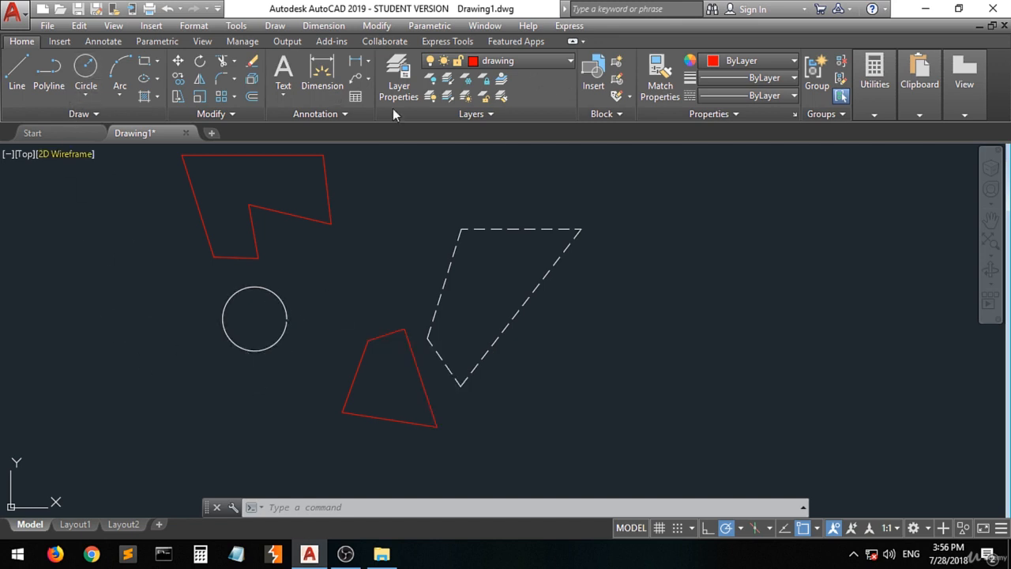
# Draw a long, narrow closed triangle with the Line tool across the circle on the drawing layer.
pyautogui.click(16, 71)
pyautogui.click(254, 318)
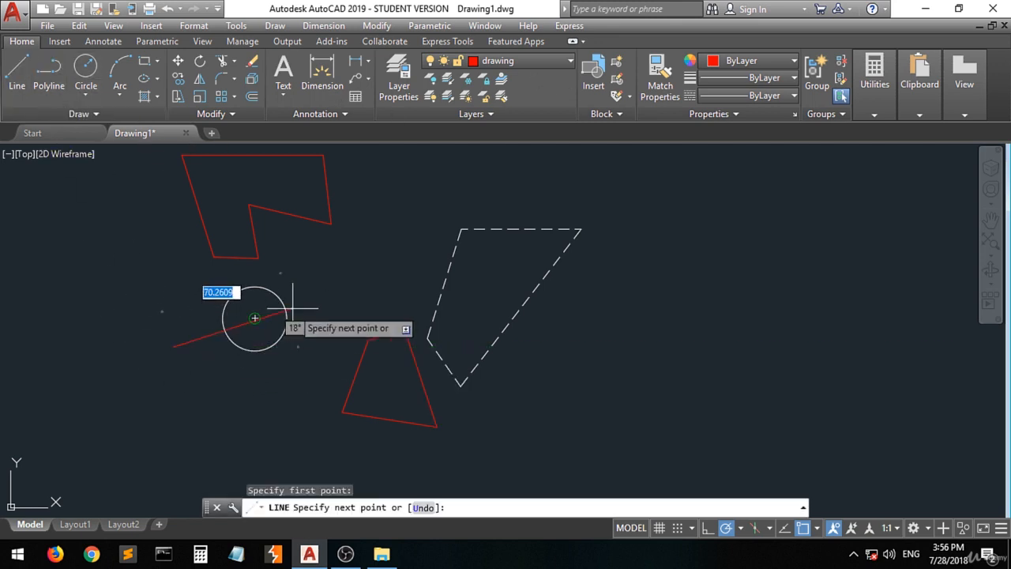
pyautogui.click(341, 286)
pyautogui.click(238, 352)
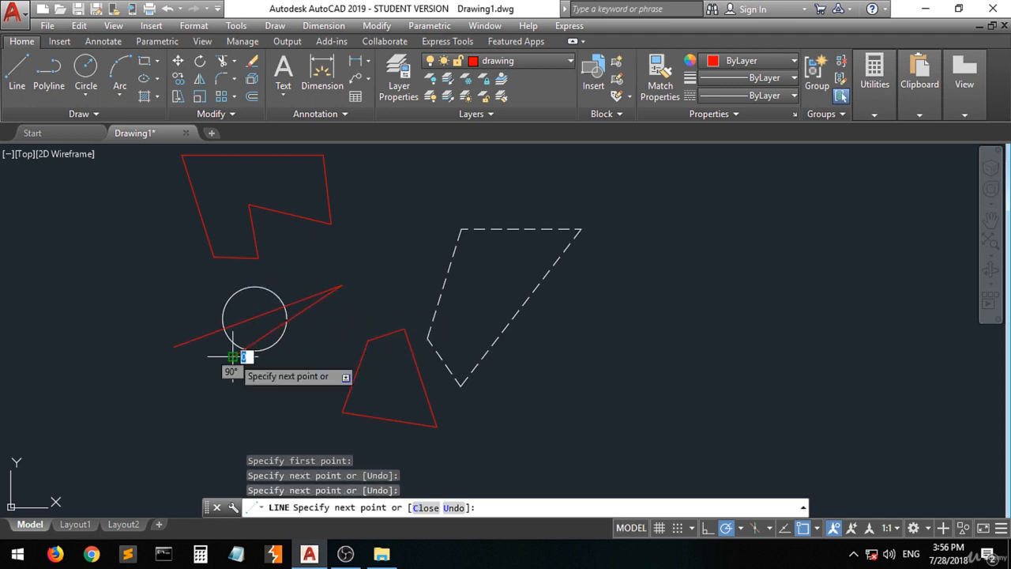
pyautogui.click(174, 346)
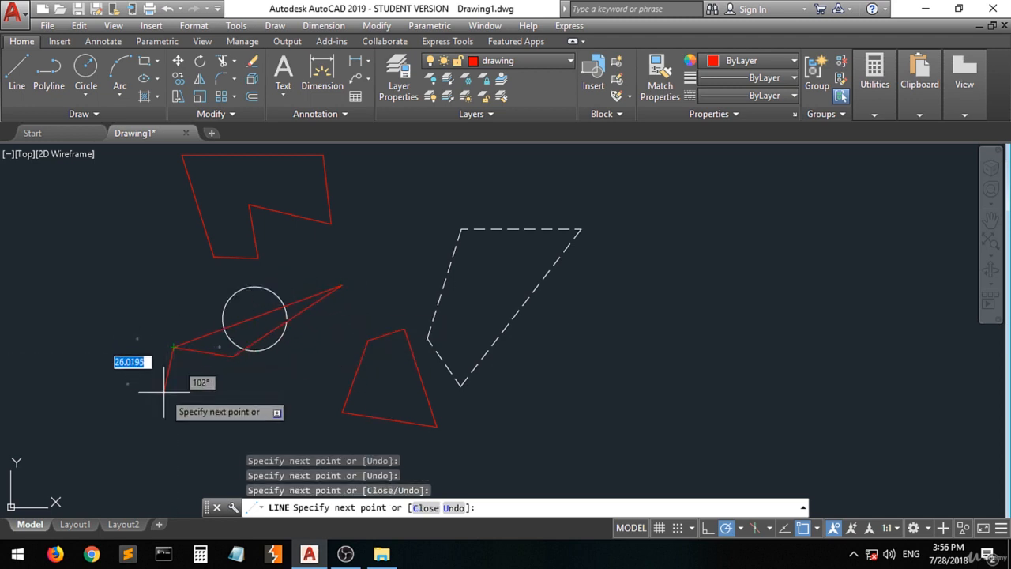
pyautogui.press('Return')
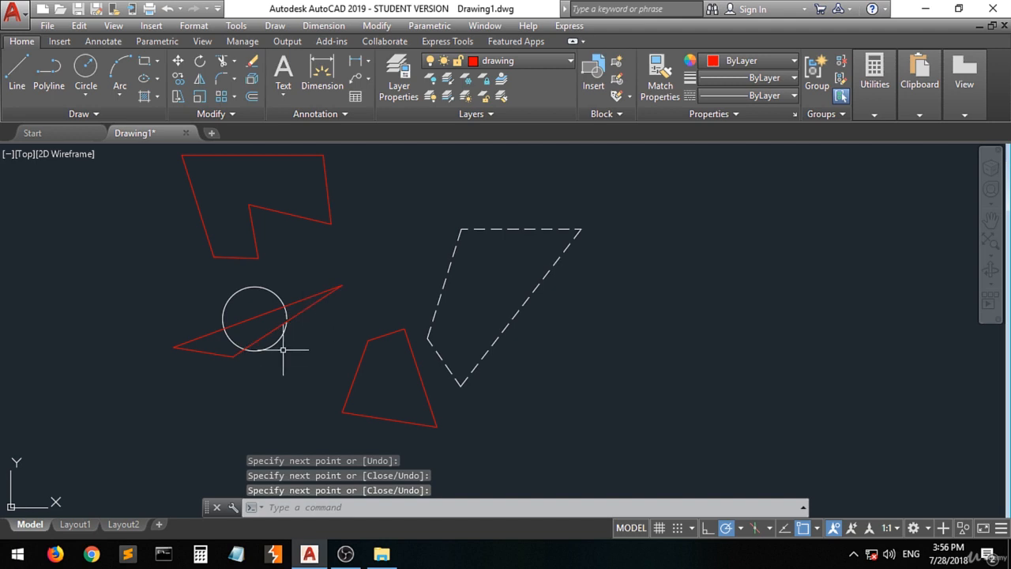
# Freeze layer 0 by picking the white circle with the layer Freeze command.
pyautogui.scroll(6, 267, 324)
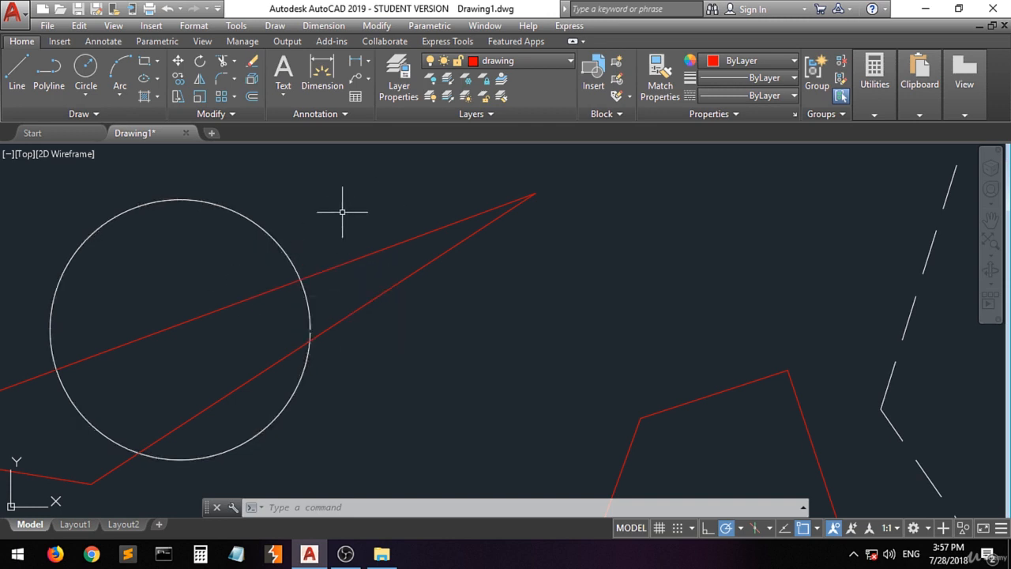
pyautogui.click(466, 81)
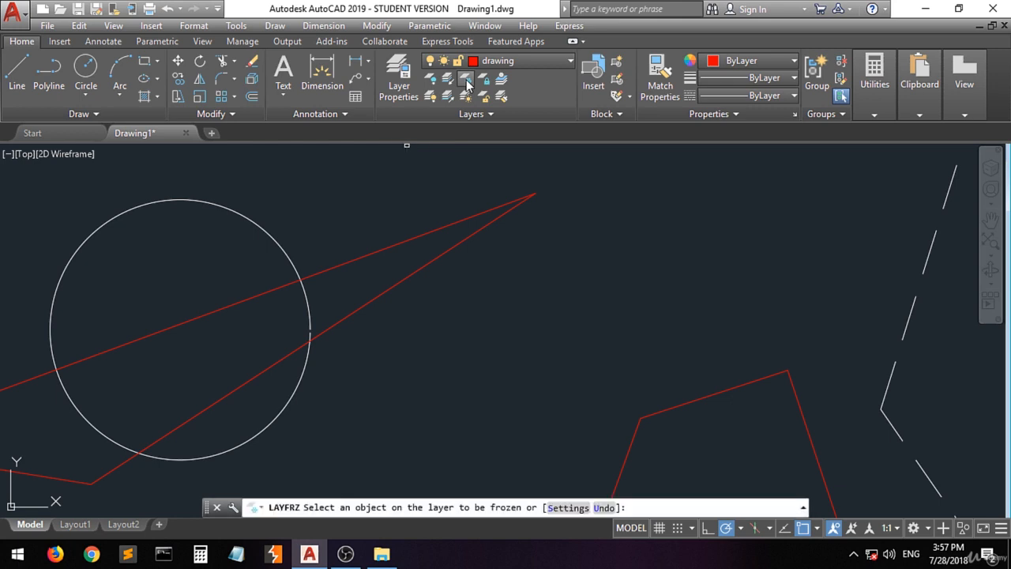
pyautogui.click(269, 233)
pyautogui.scroll(-4, 269, 234)
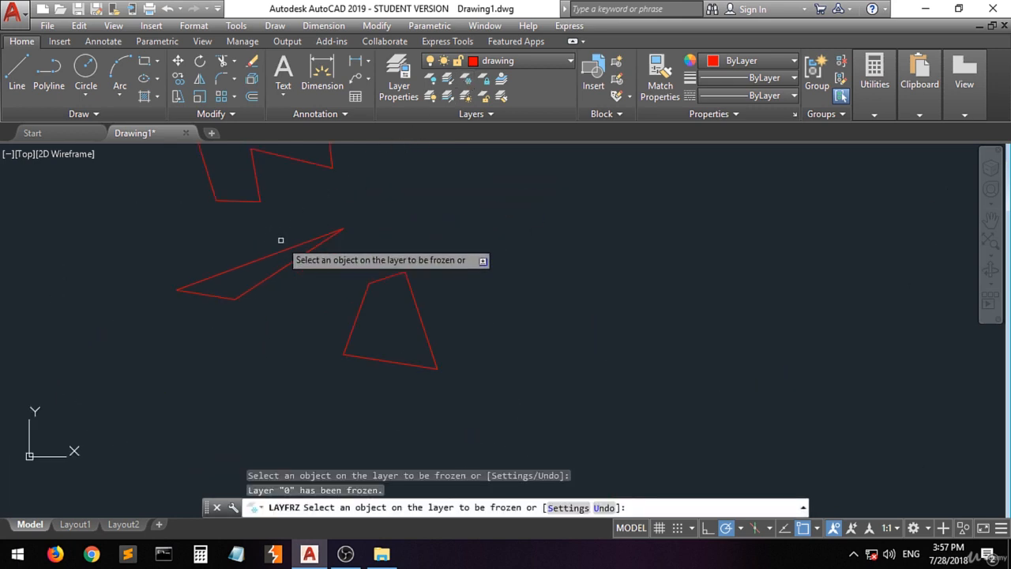
pyautogui.scroll(2, 346, 236)
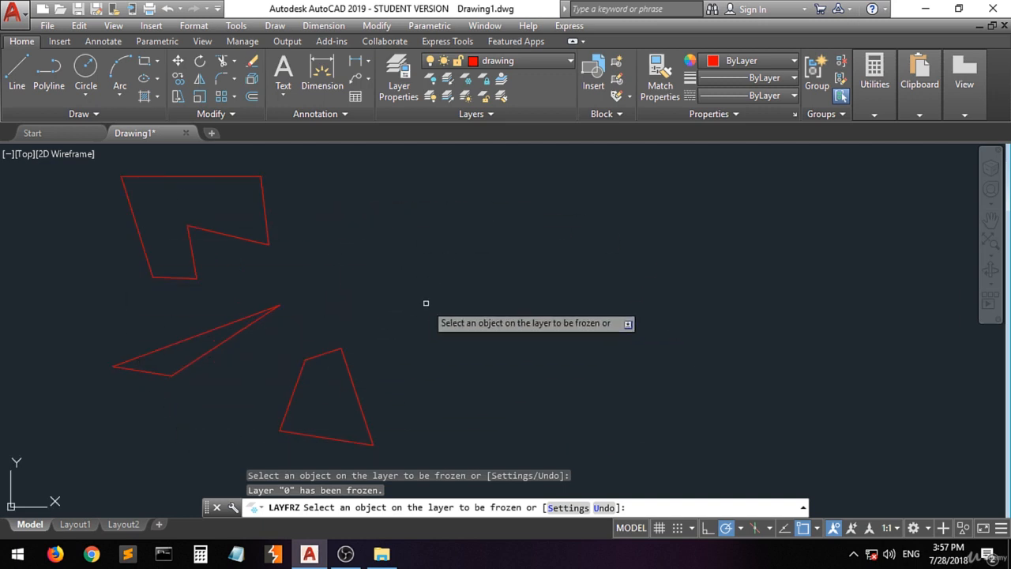
pyautogui.scroll(5, 219, 308)
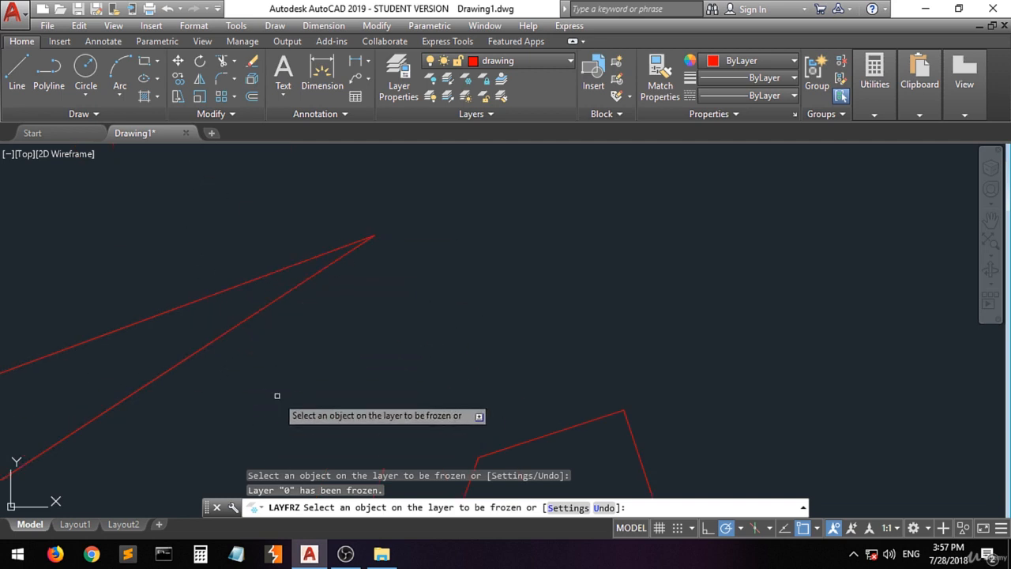
pyautogui.scroll(-5, 221, 329)
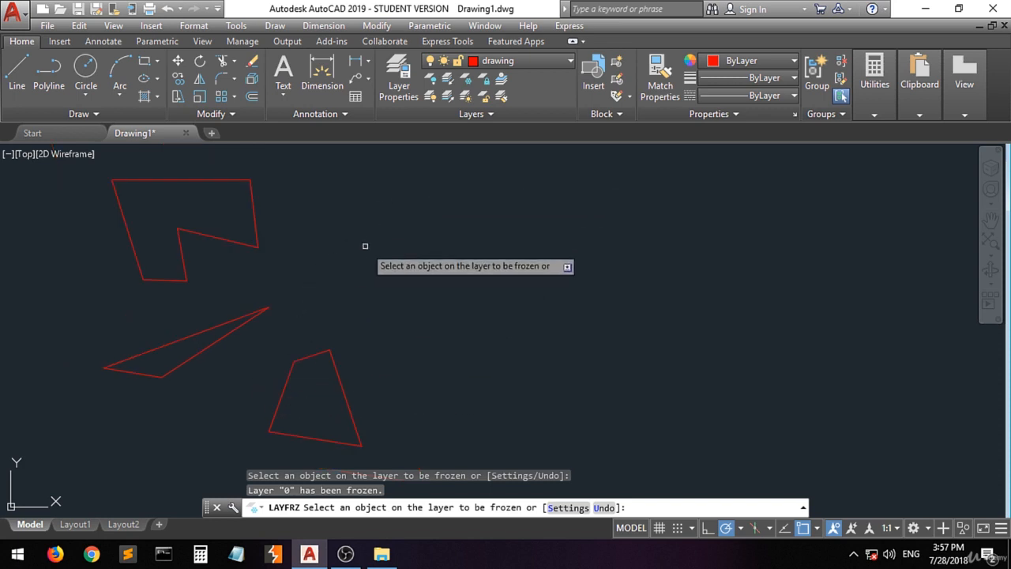
# End the layer freeze command and thaw all layers.
pyautogui.click(463, 97)
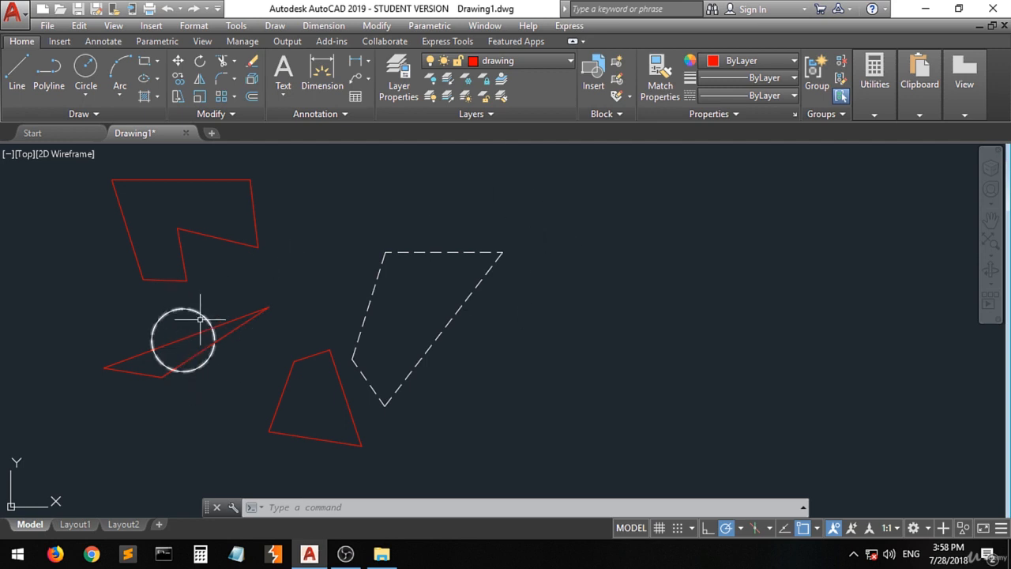
pyautogui.scroll(6, 208, 318)
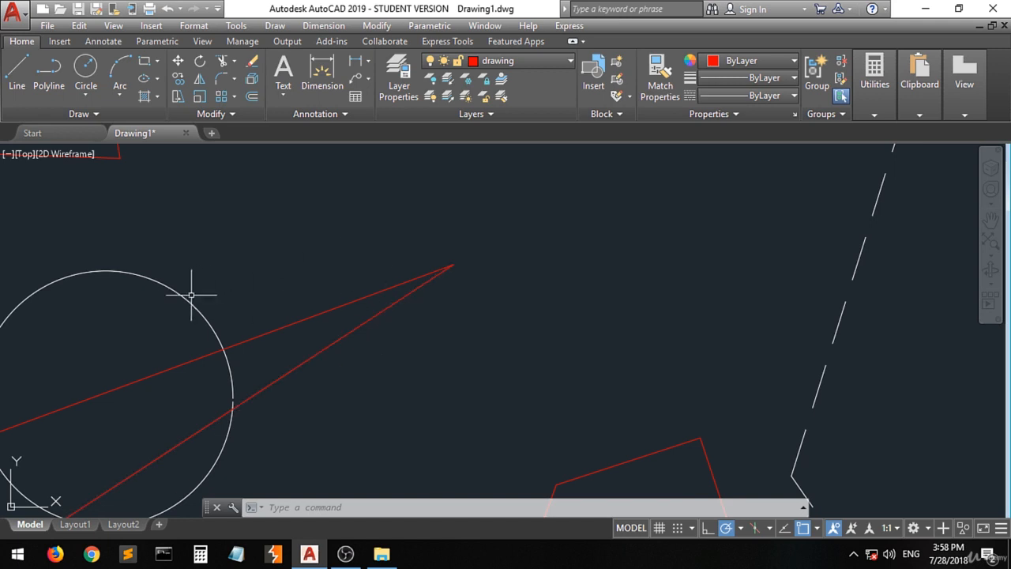
# Isolate layer 0 by picking the white circle with the layer Isolate command, and restore the hidden layers with Unisolate.
pyautogui.moveTo(192, 301)
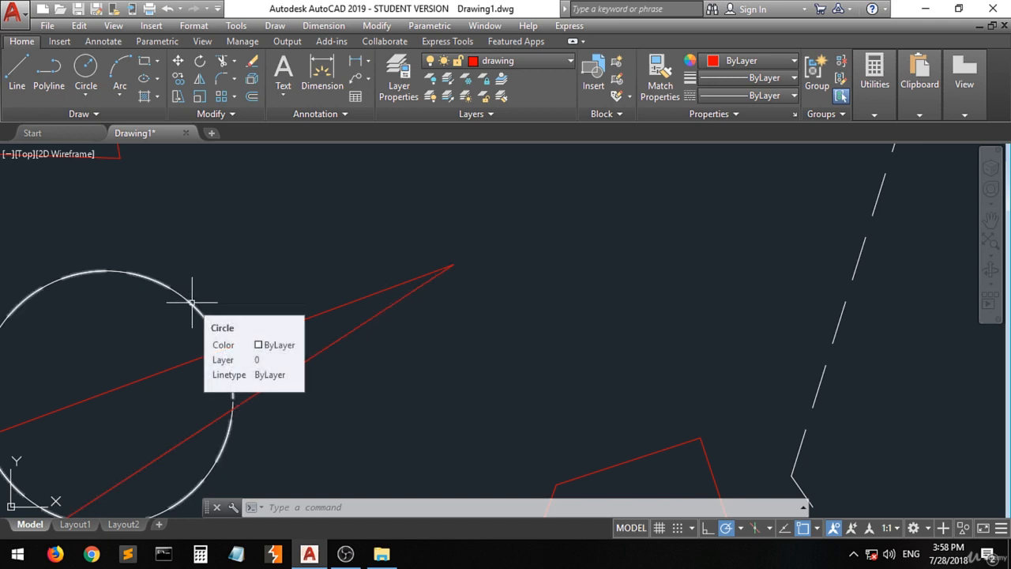
pyautogui.click(447, 82)
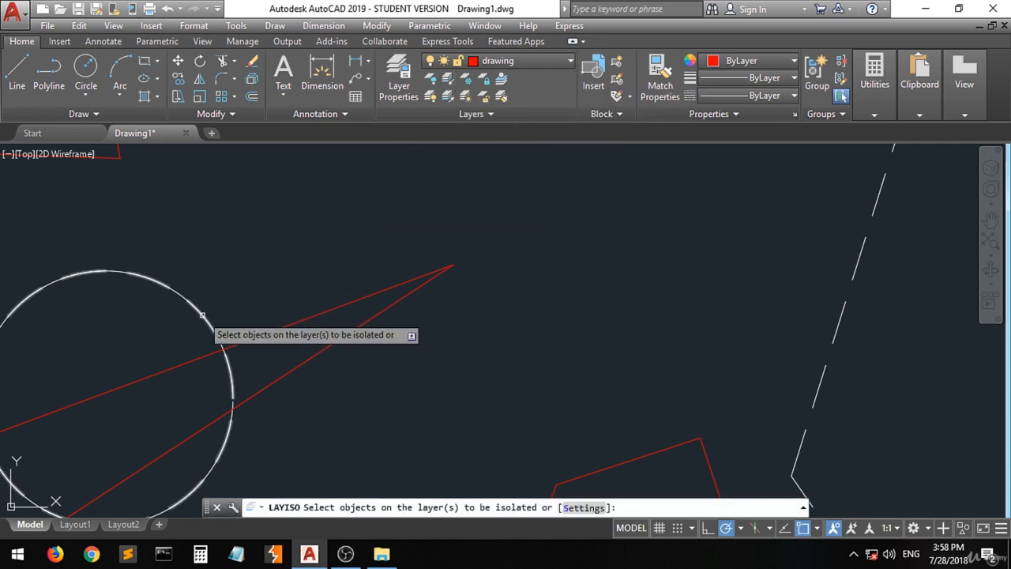
pyautogui.click(203, 316)
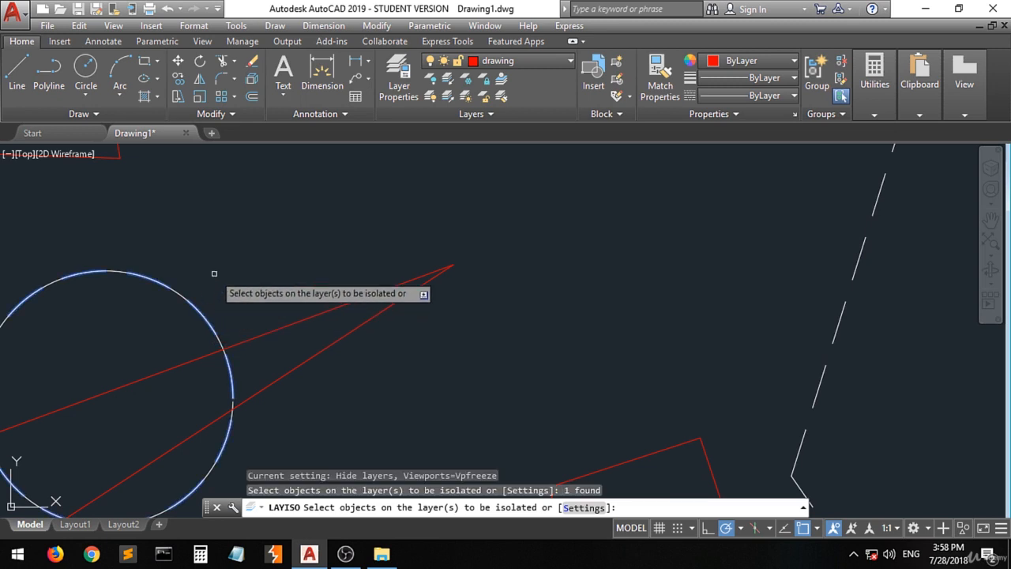
pyautogui.press('Return')
pyautogui.scroll(-4, 214, 273)
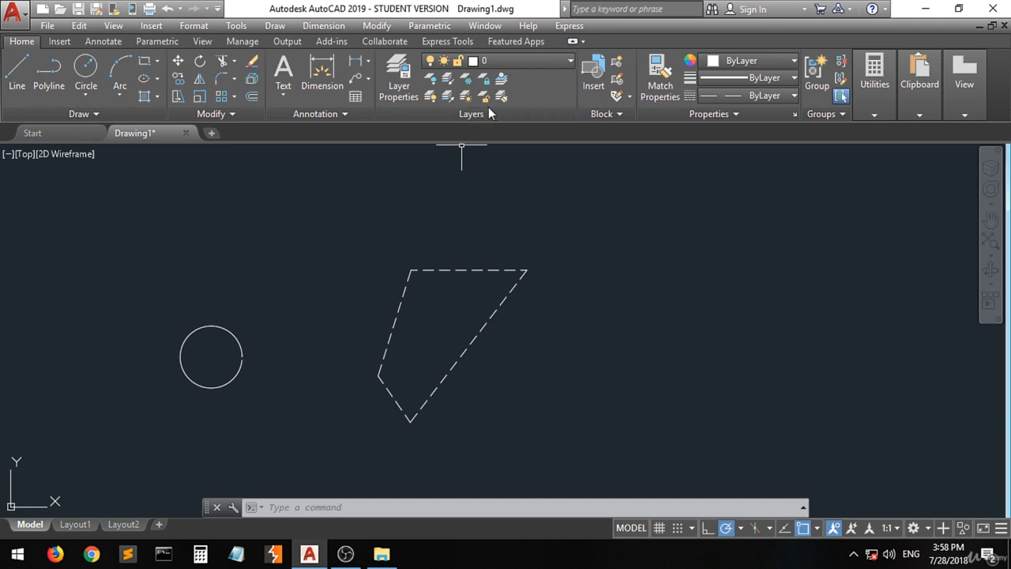
pyautogui.click(448, 95)
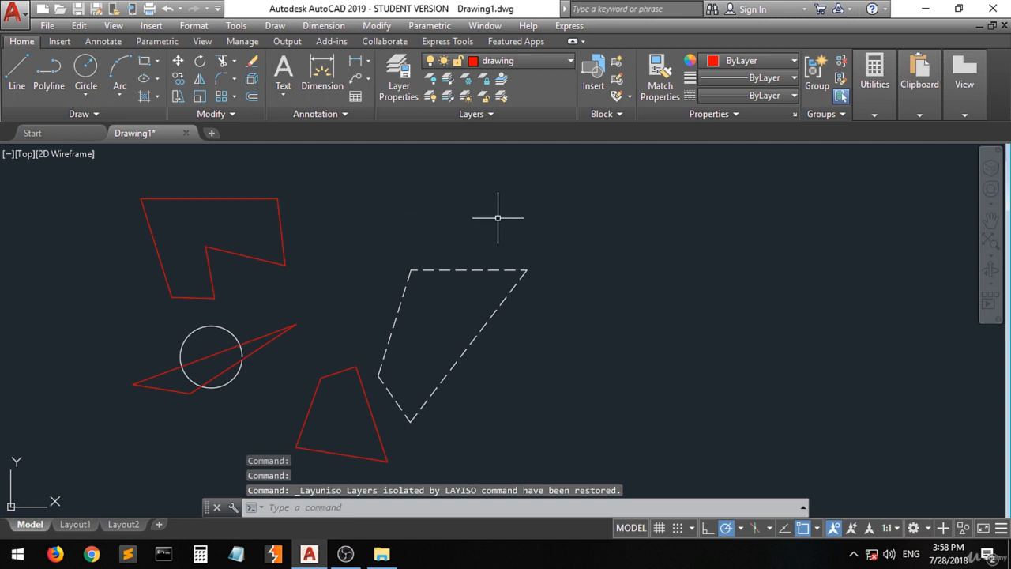
# Create a new layer named text with colour 210 and close the layer properties manager.
pyautogui.click(399, 87)
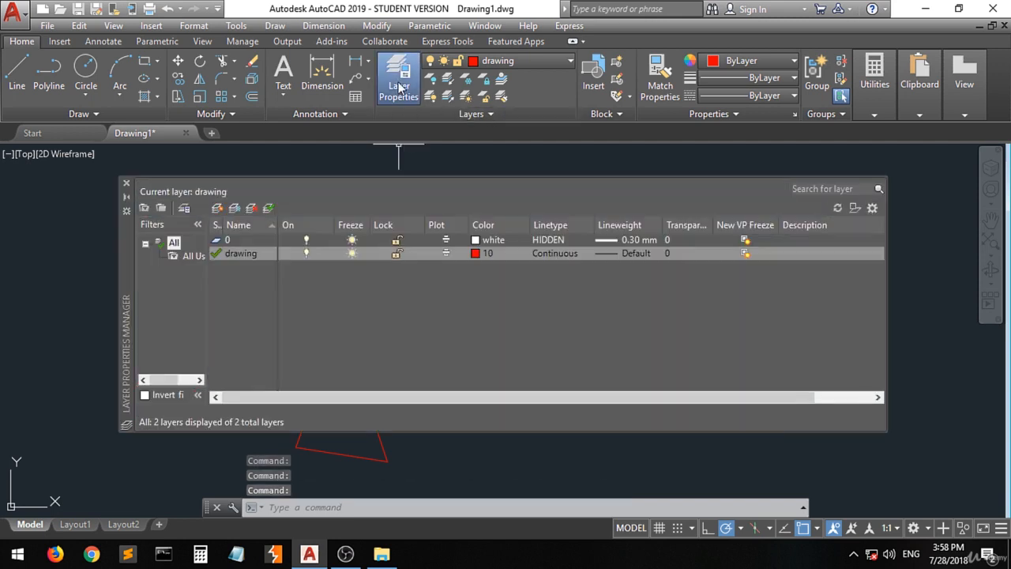
pyautogui.click(217, 207)
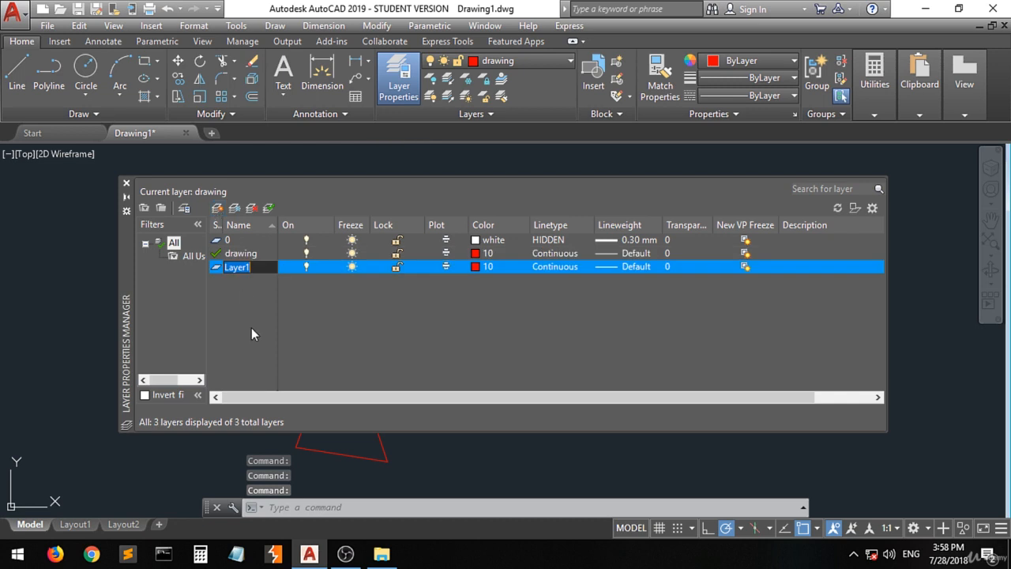
pyautogui.write('text')
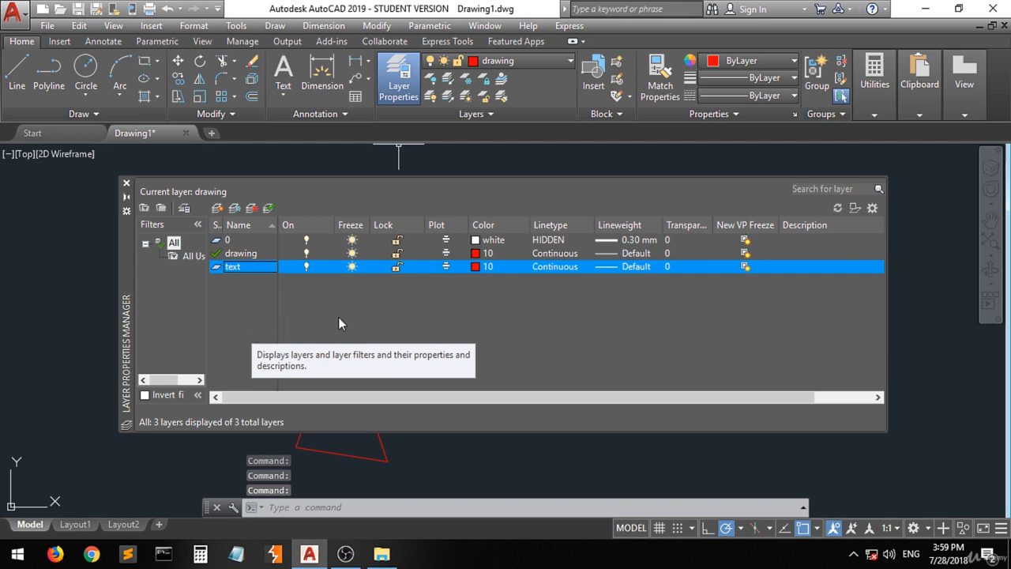
pyautogui.click(476, 268)
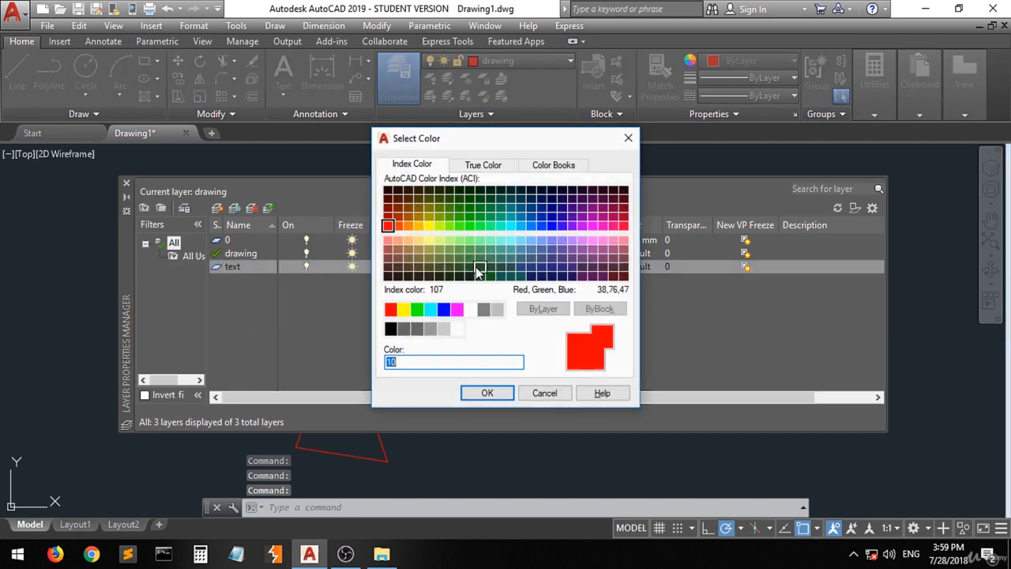
pyautogui.click(593, 227)
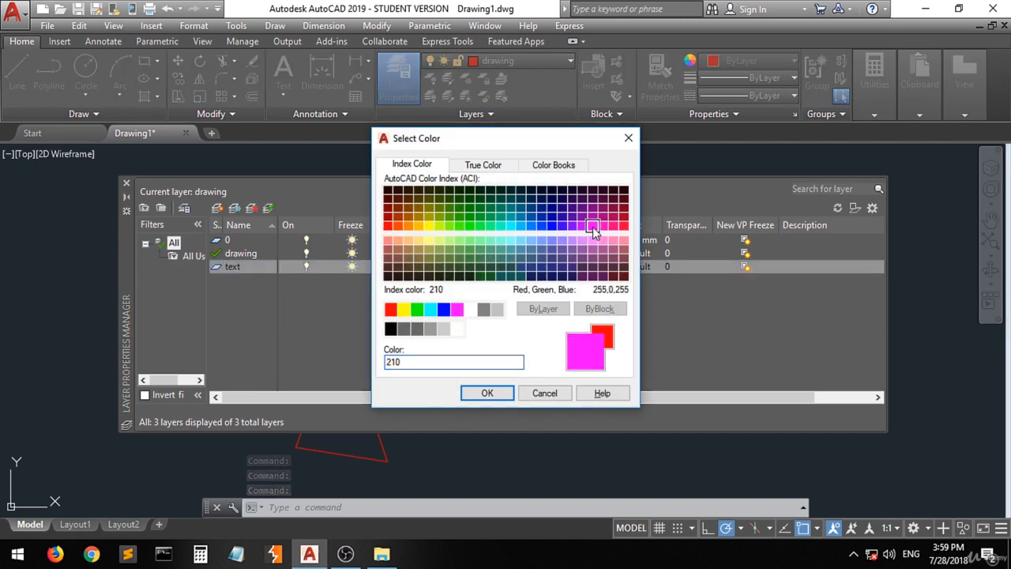
pyautogui.click(487, 392)
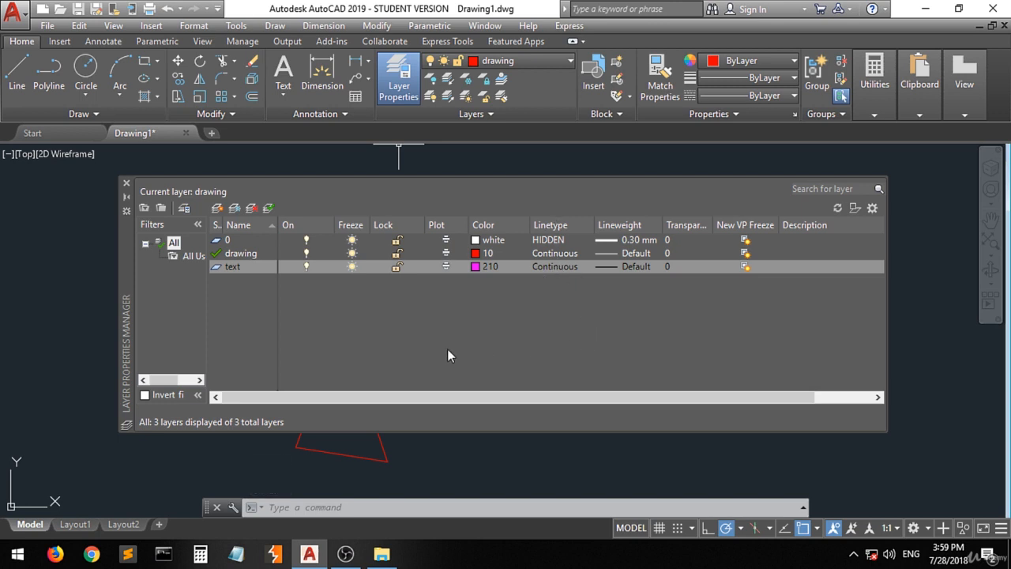
pyautogui.click(126, 184)
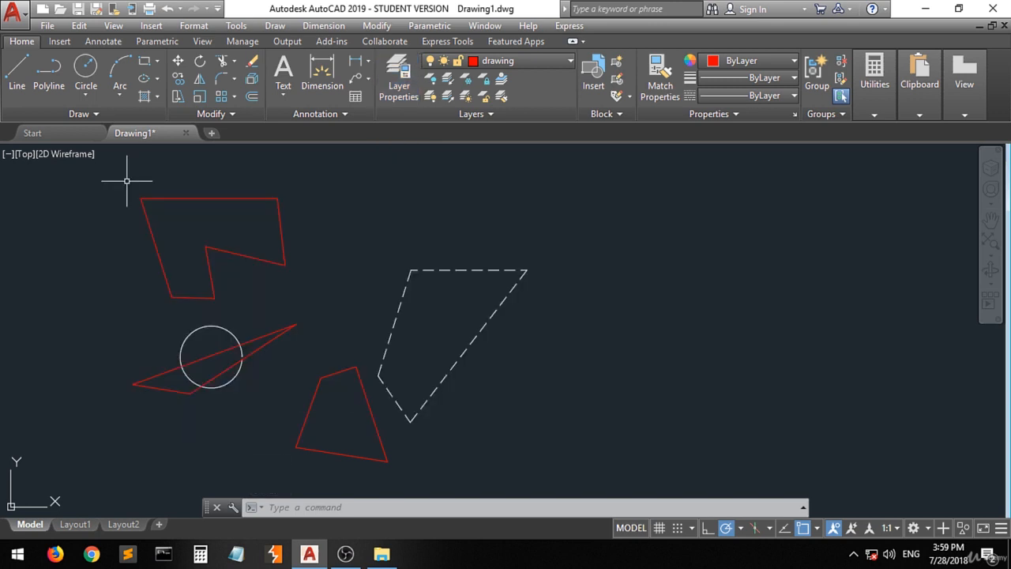
# Make the text layer current and place horizontal single-line text "circle" just below the right corner of the upper red polygon.
pyautogui.click(542, 59)
pyautogui.click(507, 112)
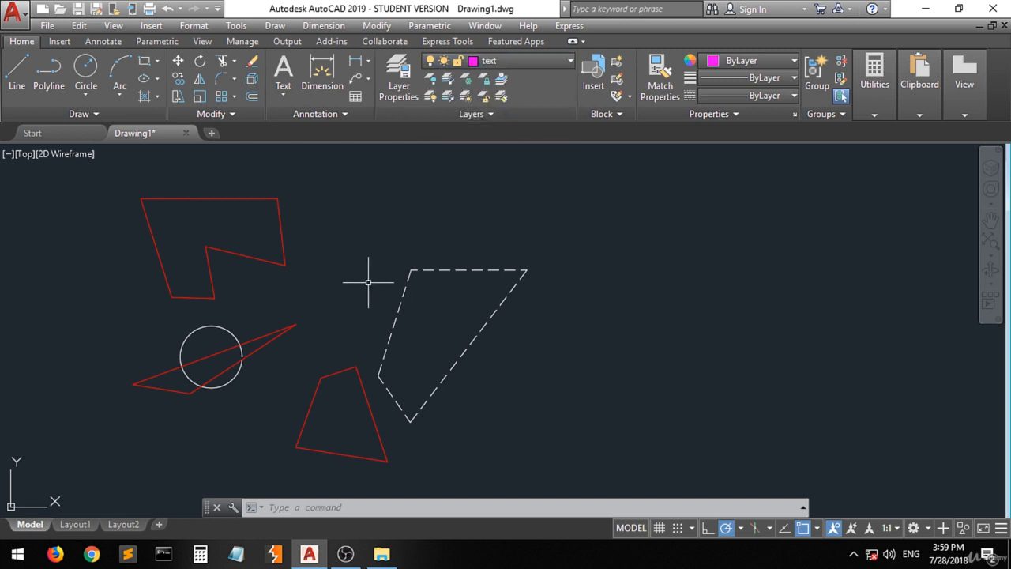
pyautogui.click(282, 95)
pyautogui.click(309, 153)
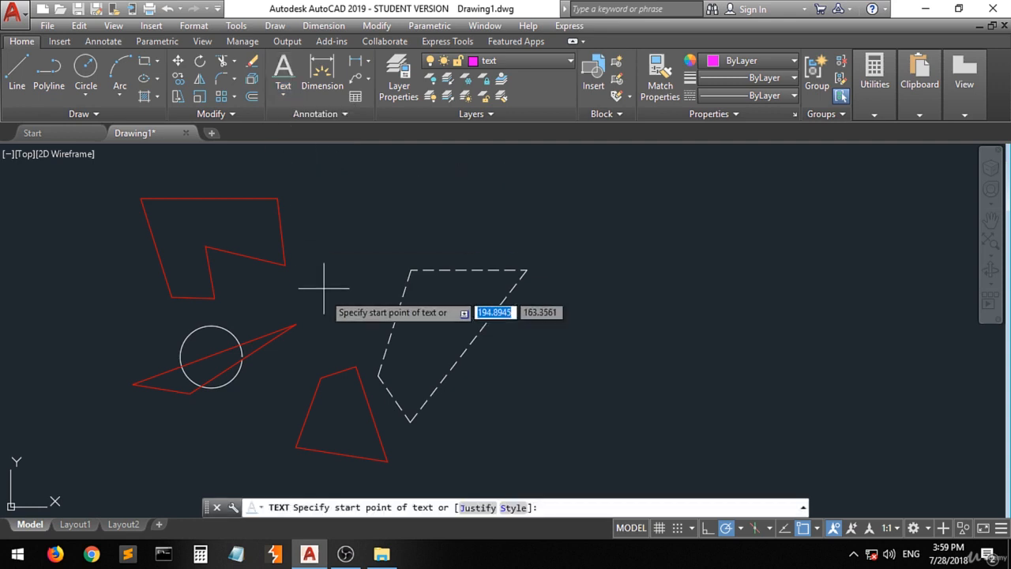
pyautogui.click(279, 279)
pyautogui.press('Return')
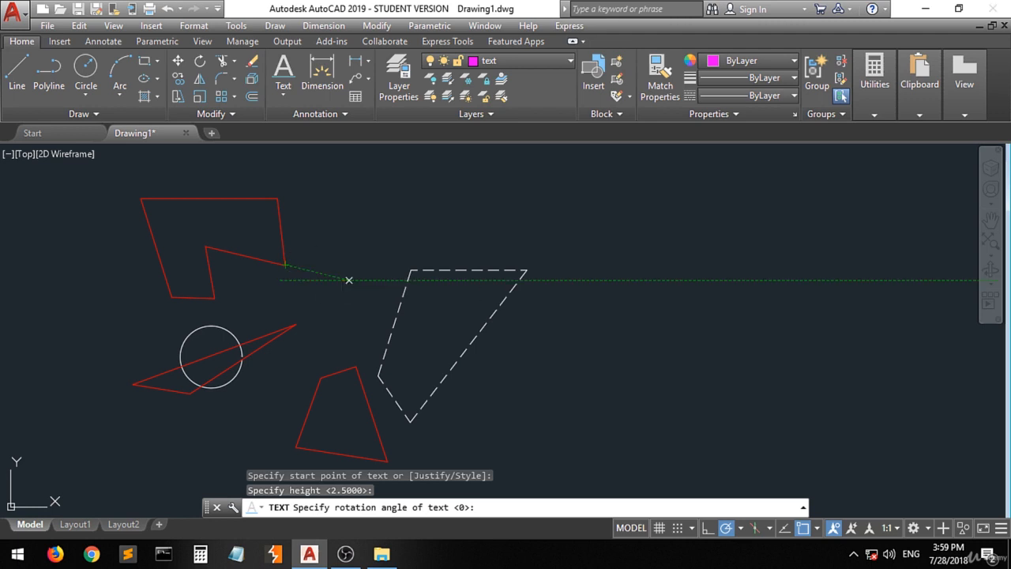
pyautogui.click(349, 280)
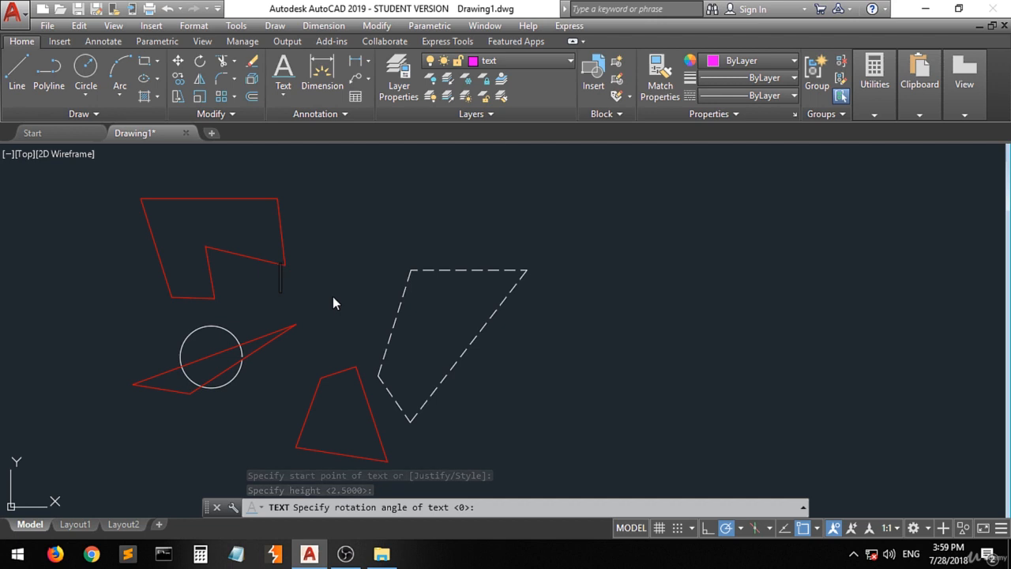
pyautogui.write('Circ')
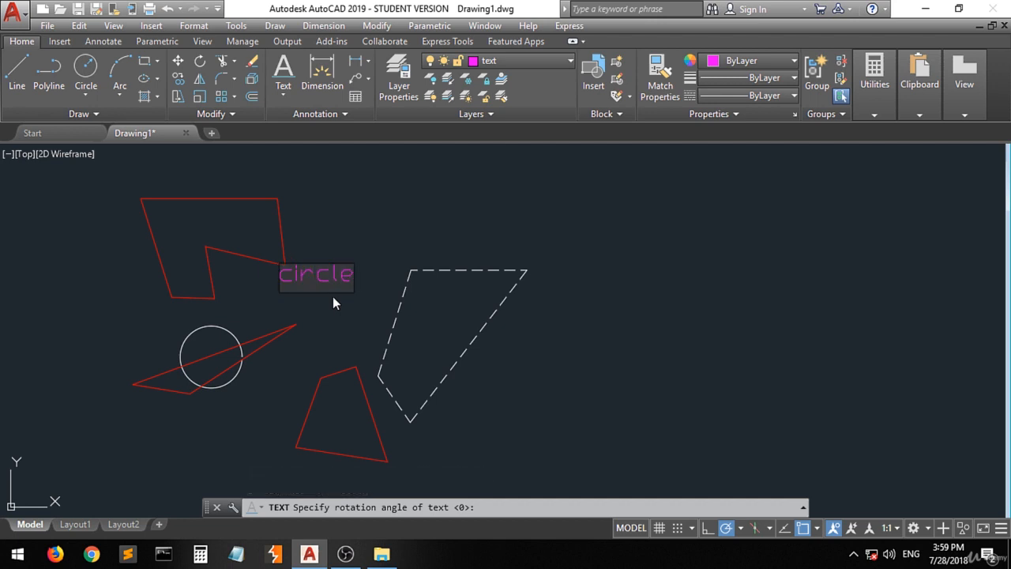
pyautogui.press('Return')
pyautogui.press('Return')
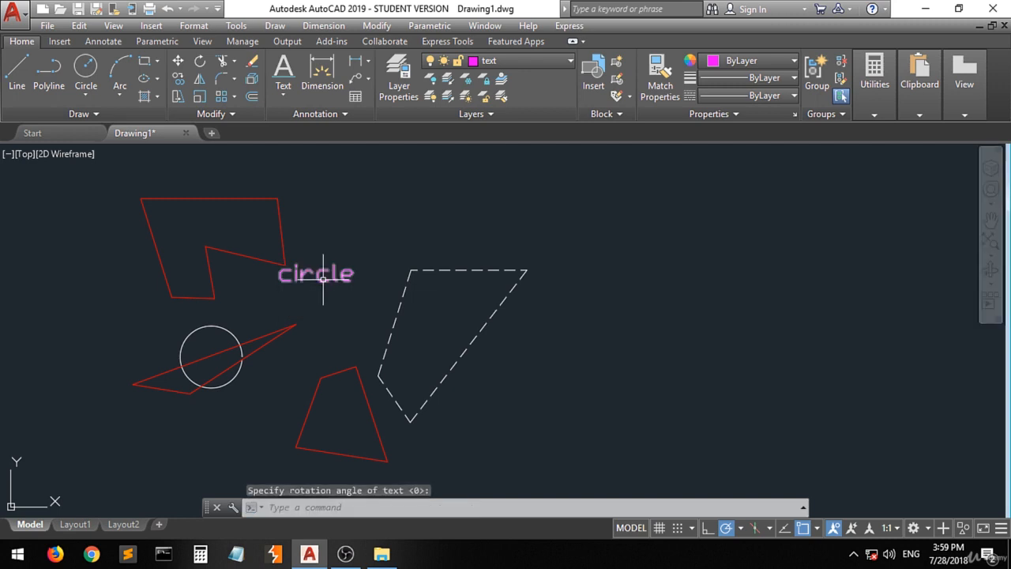
# Move the "circle" text onto the white circle so it overlaps the circle and the narrow red triangle.
pyautogui.click(323, 278)
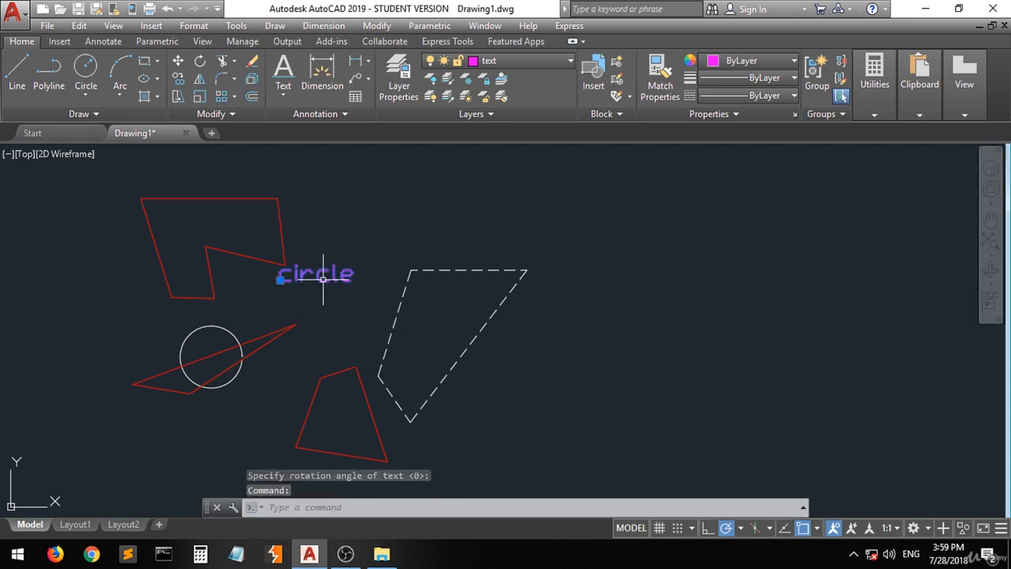
pyautogui.click(176, 62)
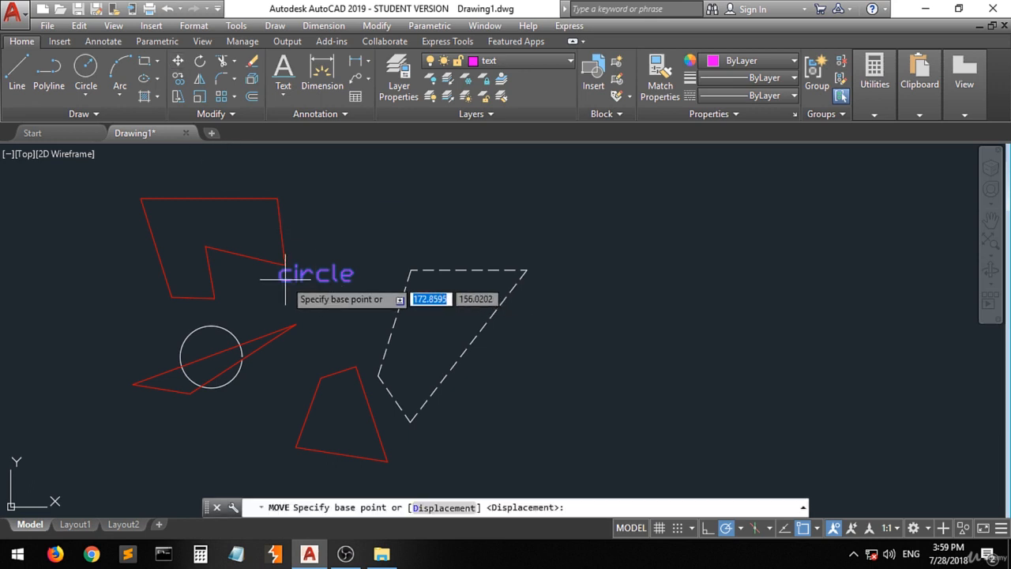
pyautogui.click(287, 278)
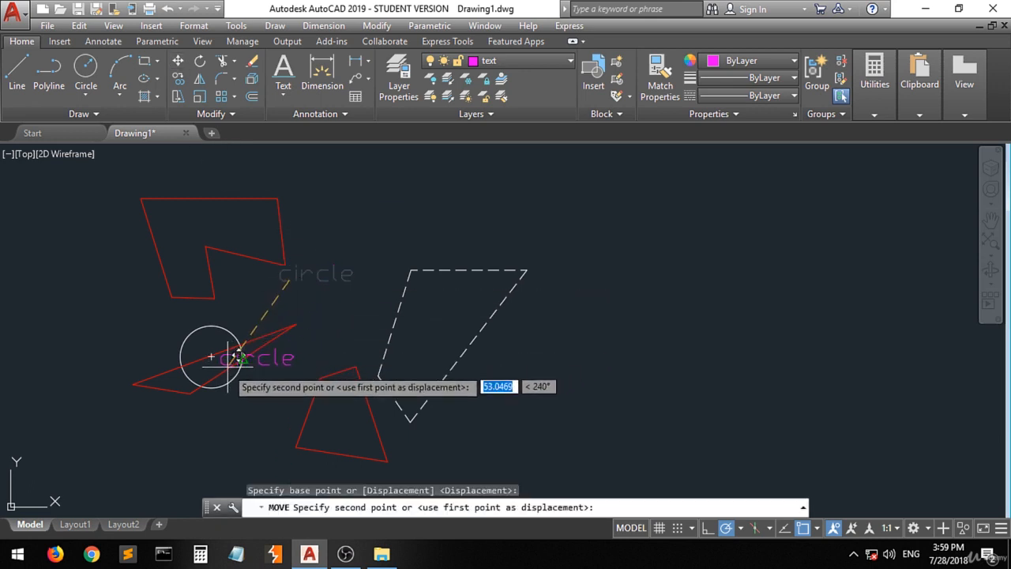
pyautogui.click(212, 345)
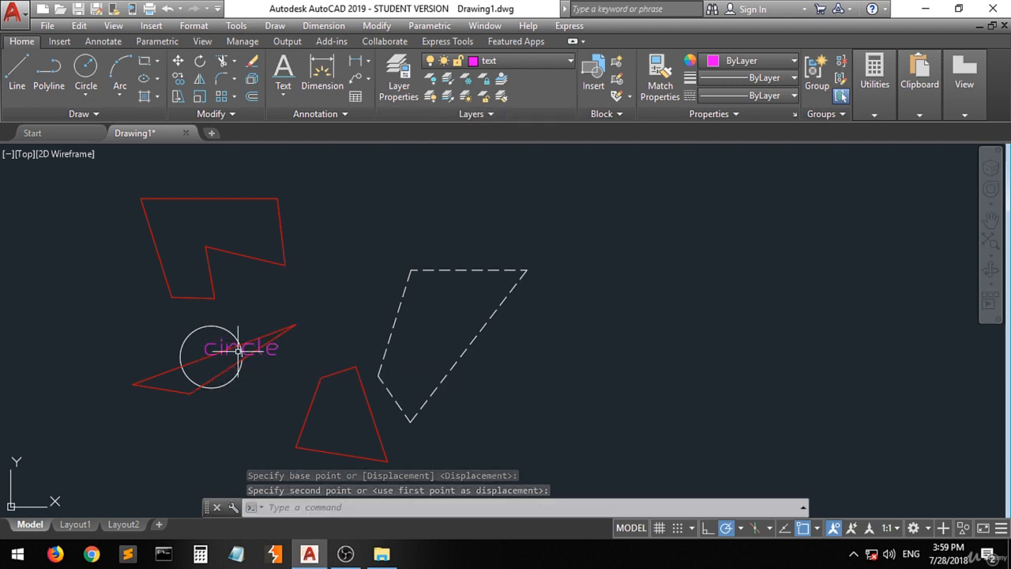
# Isolate layer 0 by picking the white circle that is overlapped by the text and the red triangle.
pyautogui.scroll(4, 242, 345)
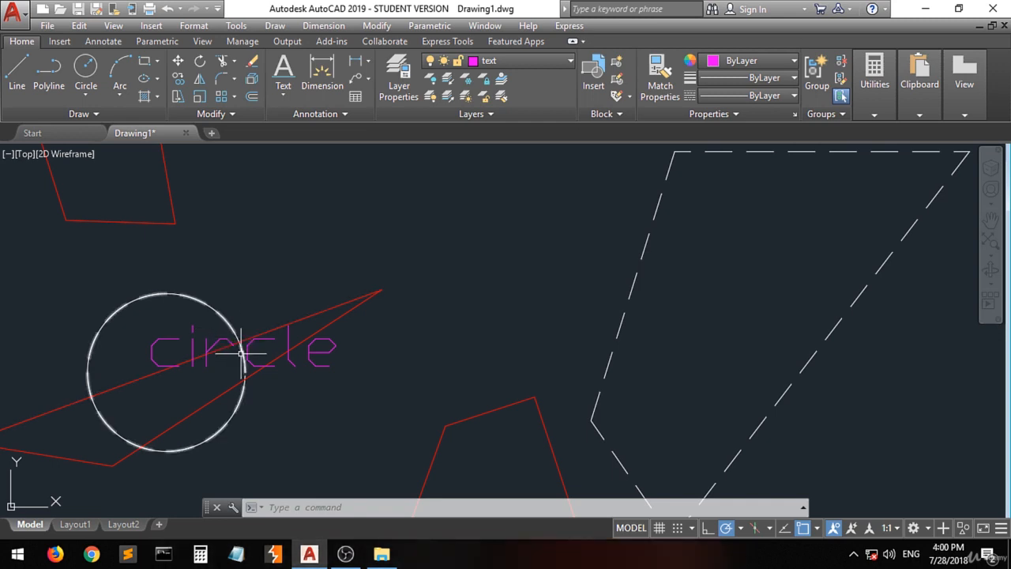
pyautogui.scroll(4, 239, 347)
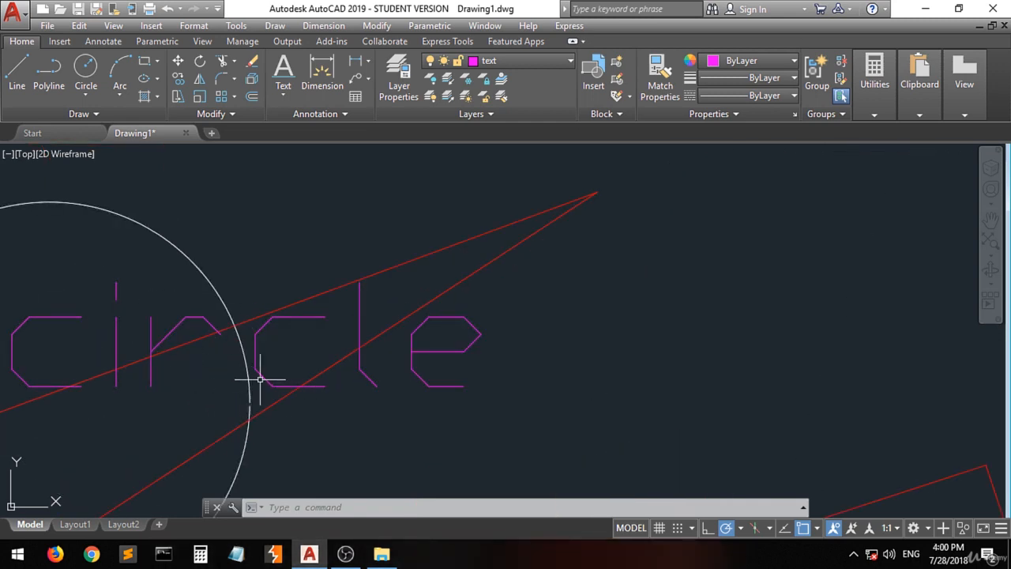
pyautogui.scroll(-4, 201, 418)
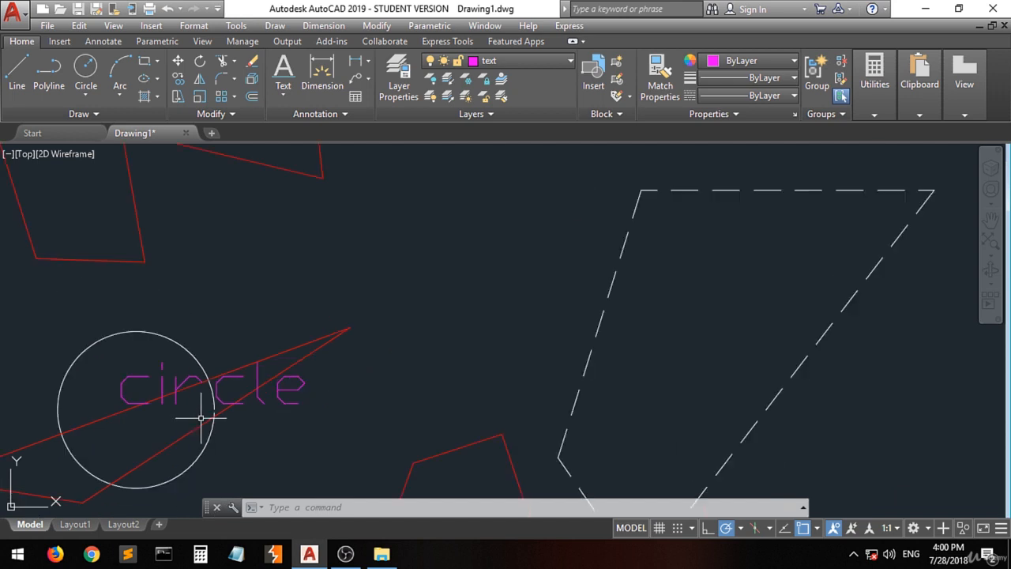
pyautogui.scroll(-2, 387, 297)
pyautogui.scroll(4, 268, 316)
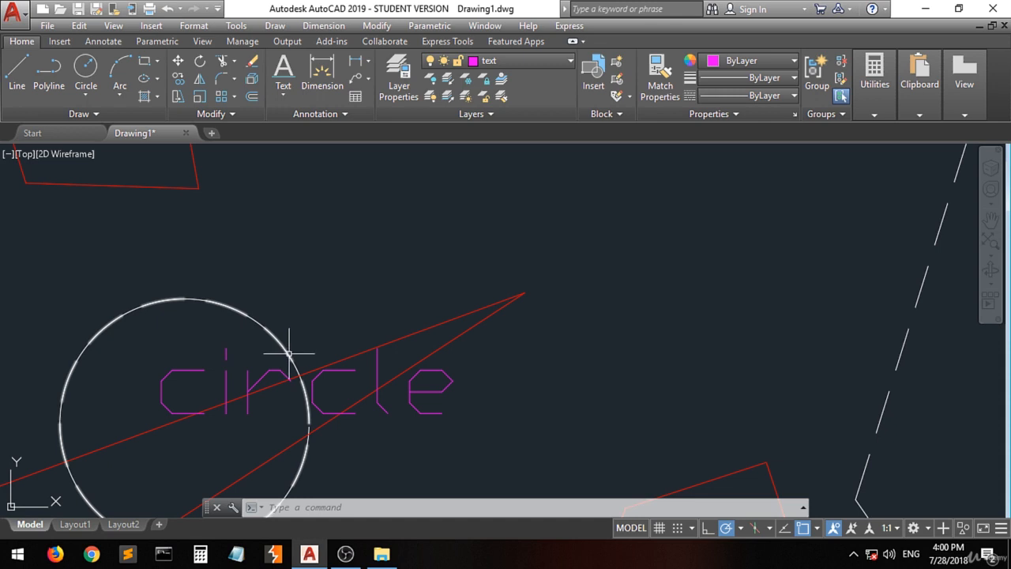
pyautogui.click(447, 82)
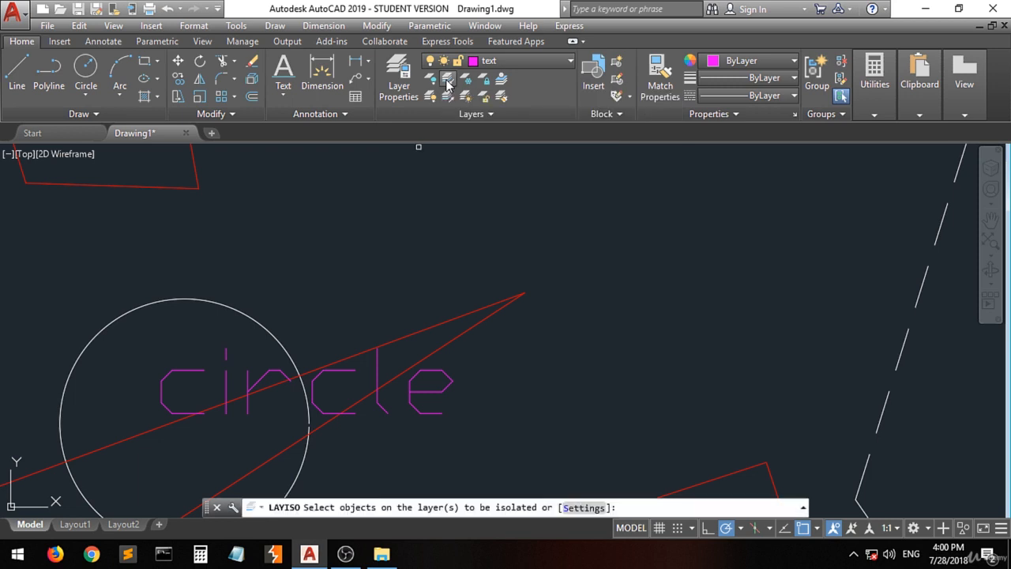
pyautogui.click(275, 336)
pyautogui.press('Return')
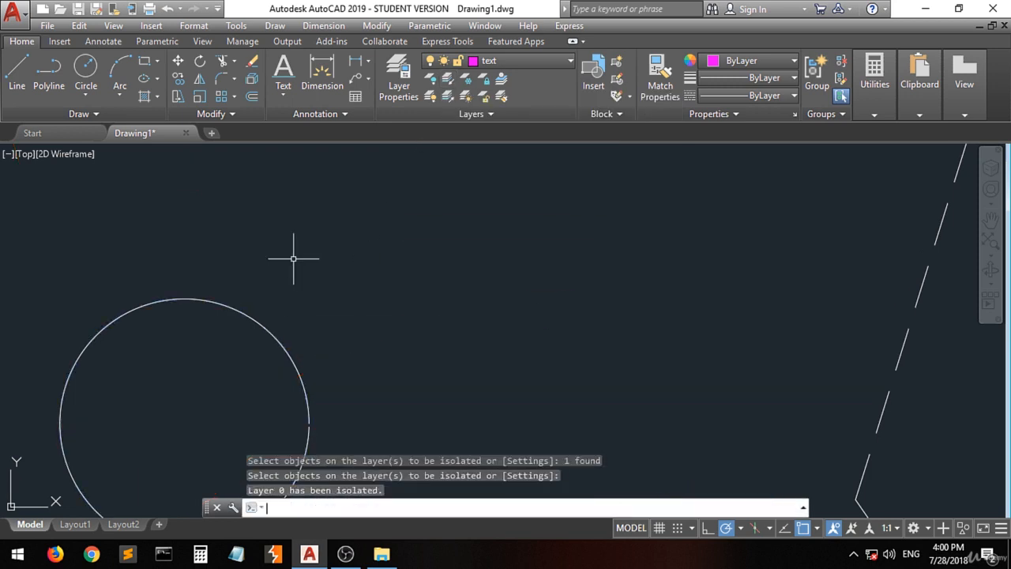
# Unisolate the layers to bring back the drawing and text layers.
pyautogui.scroll(-5, 278, 255)
pyautogui.scroll(-2, 300, 444)
pyautogui.scroll(2, 315, 325)
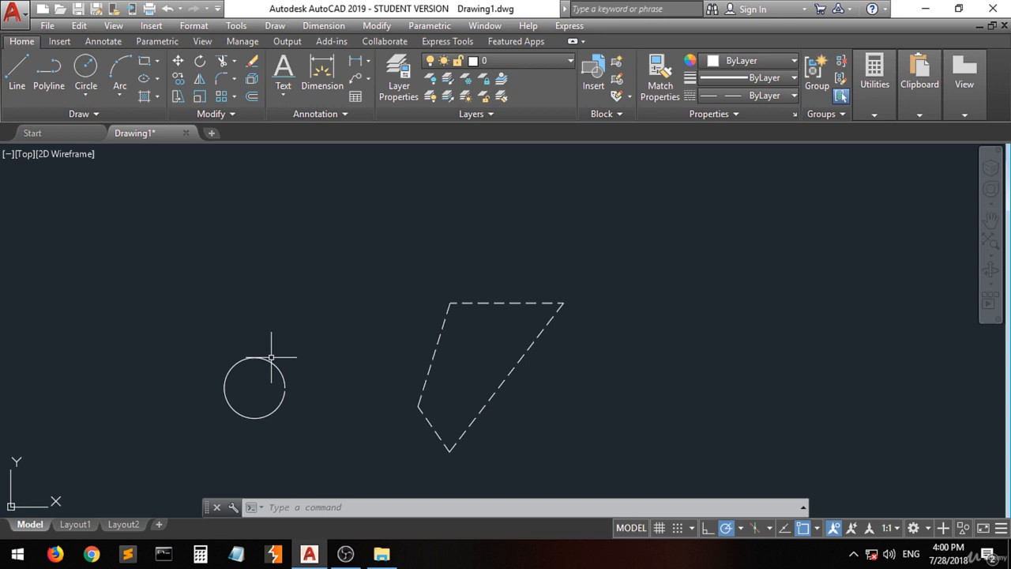
pyautogui.scroll(4, 265, 357)
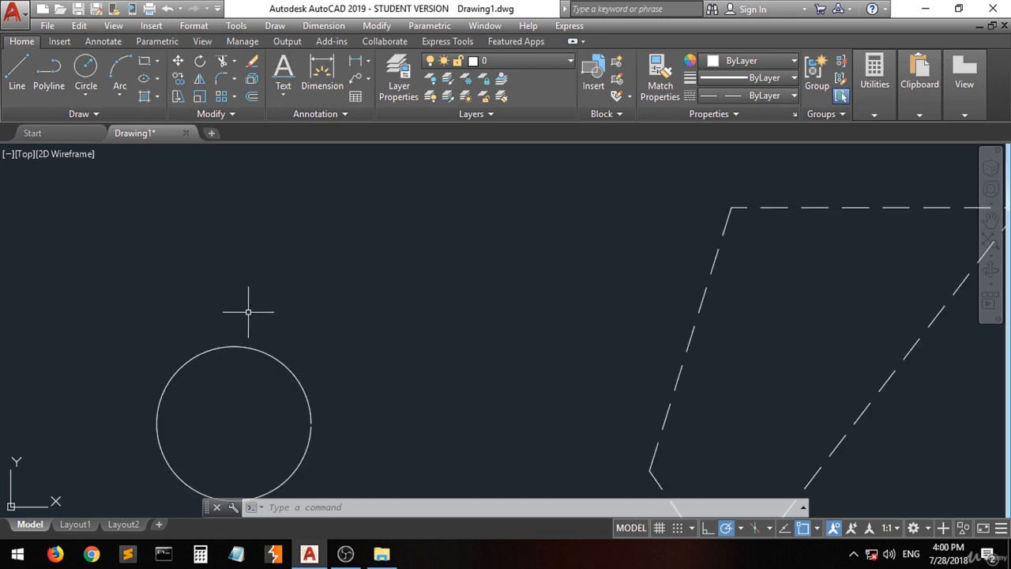
pyautogui.scroll(-4, 266, 368)
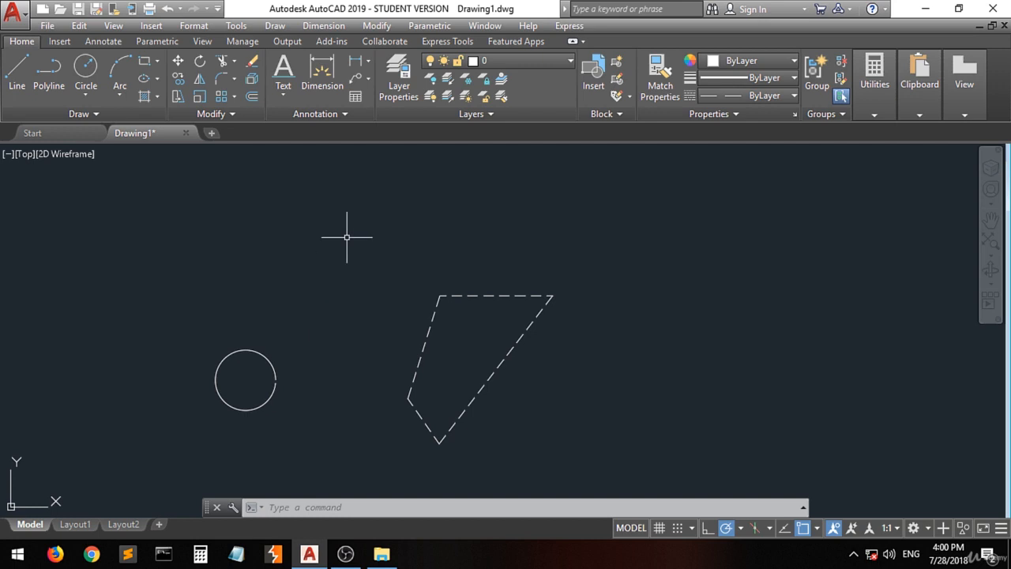
pyautogui.click(446, 101)
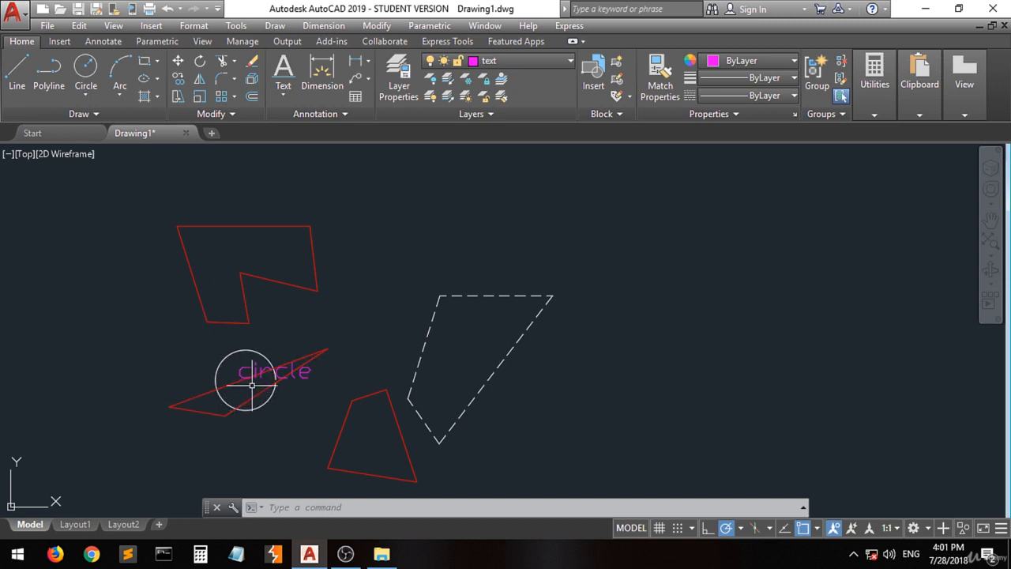
# Lock layer 0 and the text layer by picking the white circle and the "circle" text.
pyautogui.scroll(6, 275, 376)
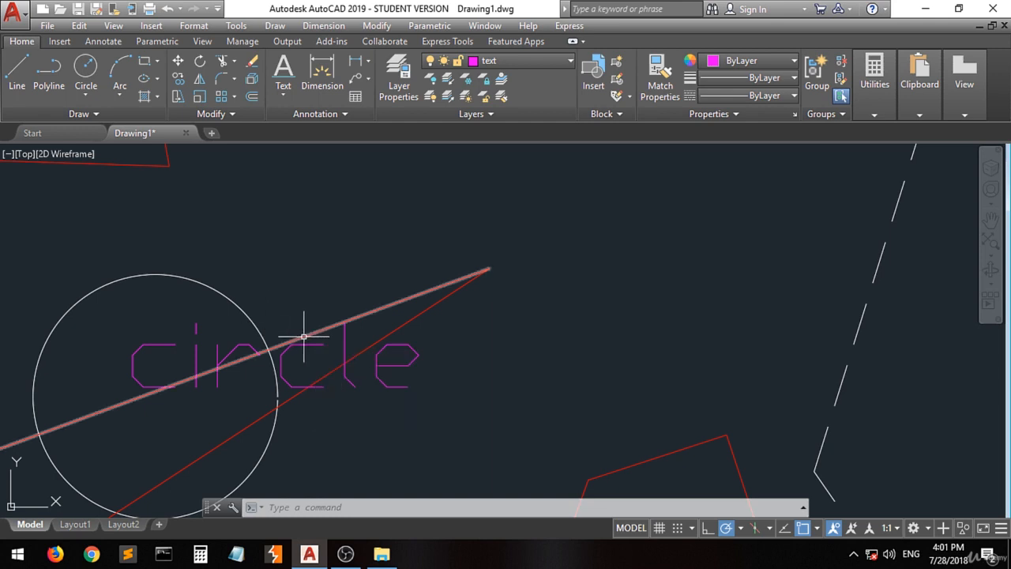
pyautogui.moveTo(316, 327)
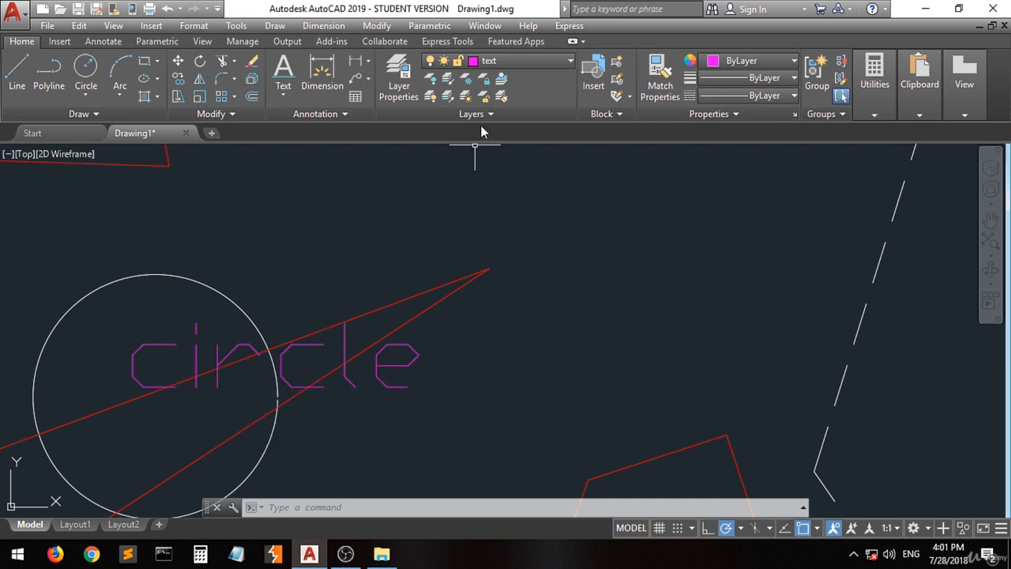
pyautogui.click(487, 80)
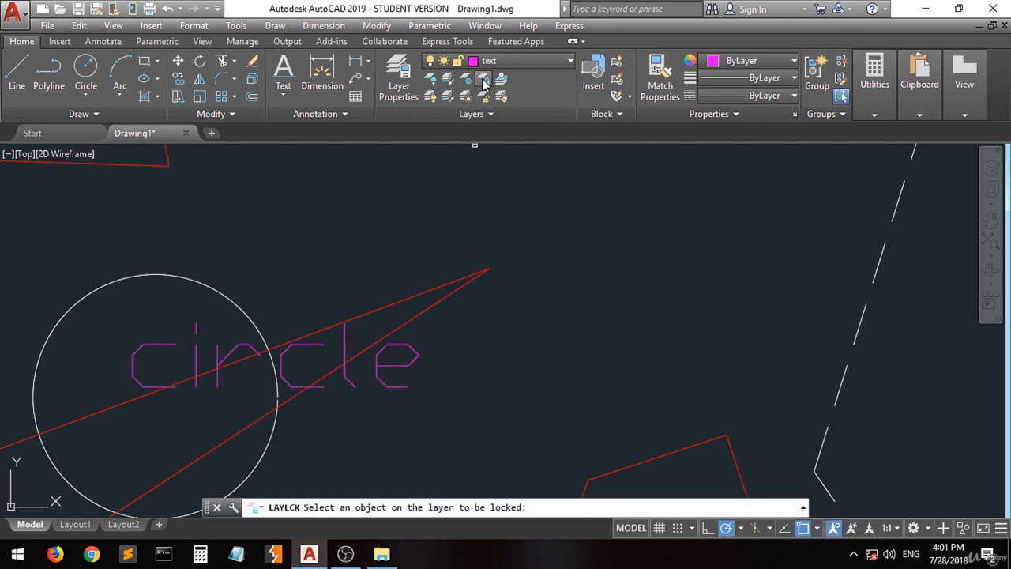
pyautogui.click(259, 327)
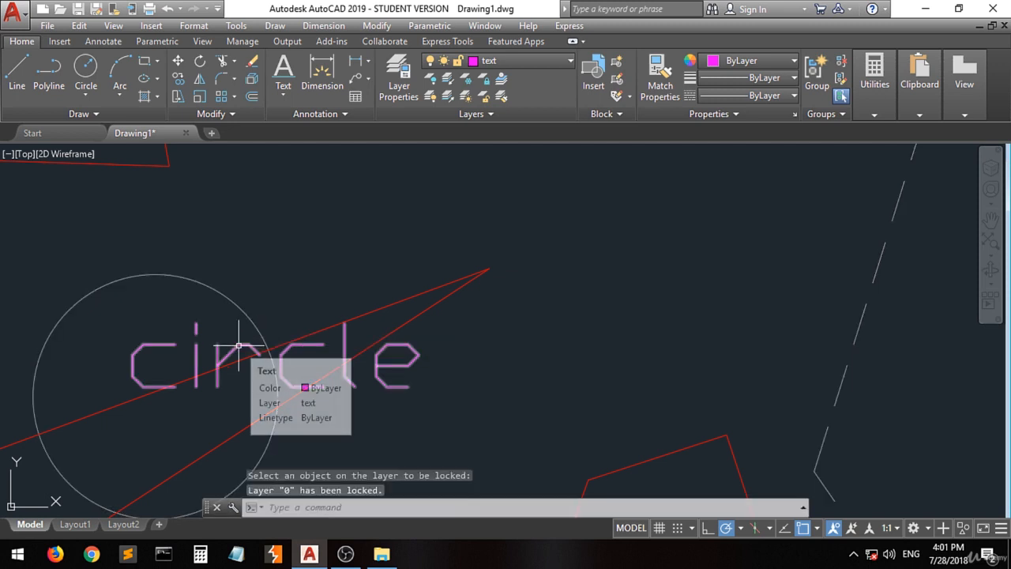
pyautogui.click(483, 79)
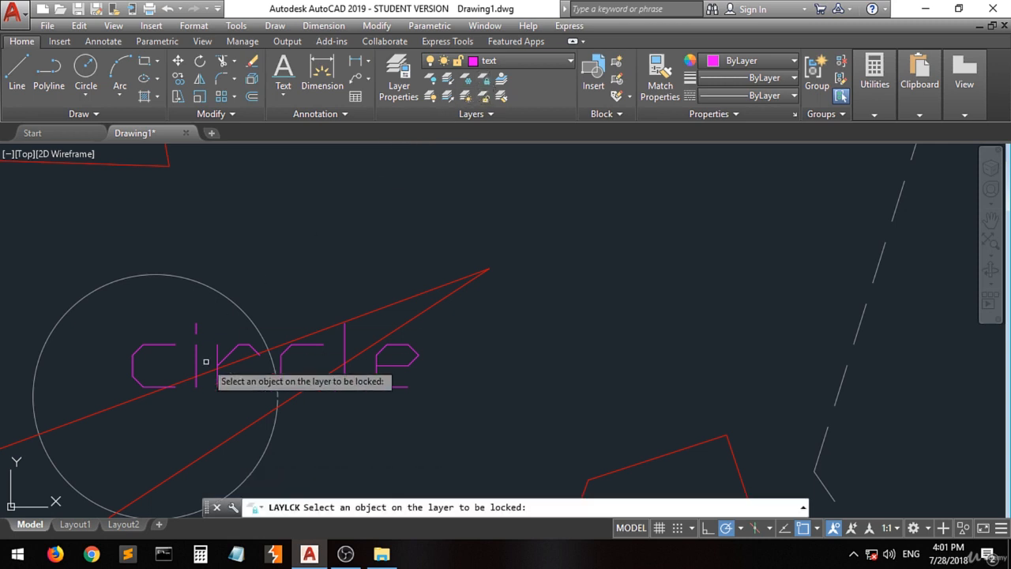
pyautogui.click(234, 350)
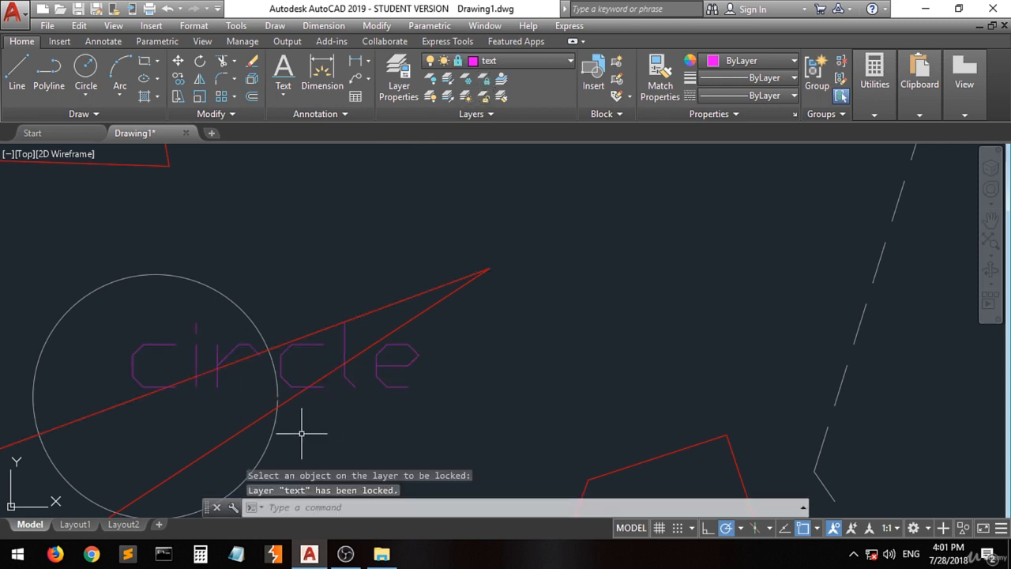
pyautogui.scroll(-5, 273, 372)
pyautogui.scroll(5, 276, 383)
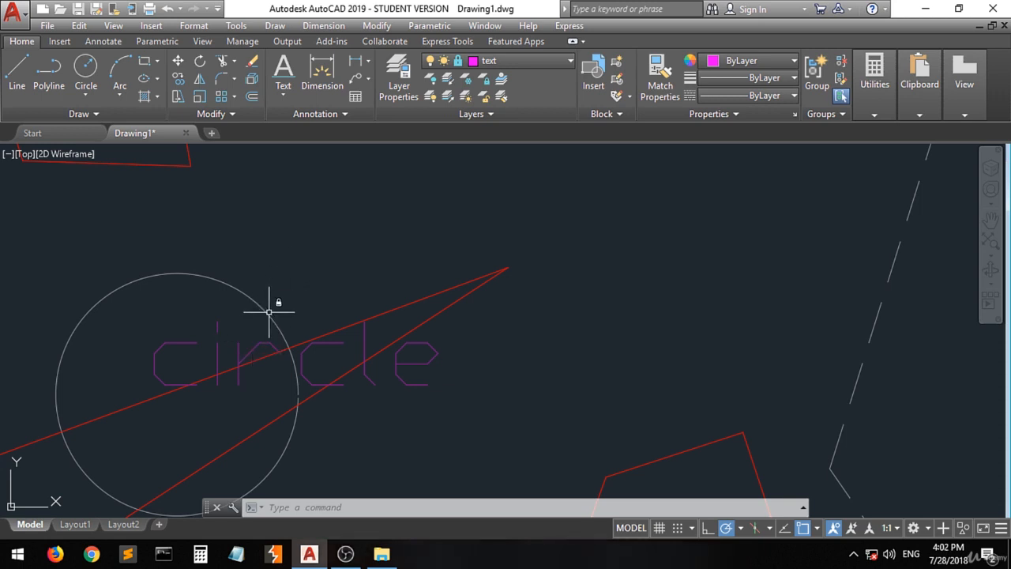
pyautogui.moveTo(268, 312)
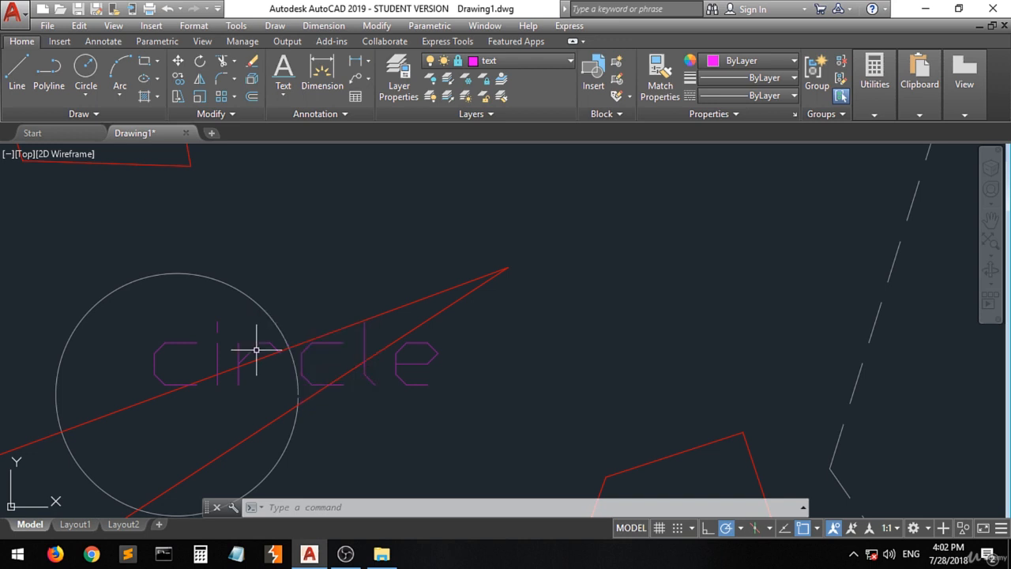
pyautogui.click(298, 343)
pyautogui.click(291, 352)
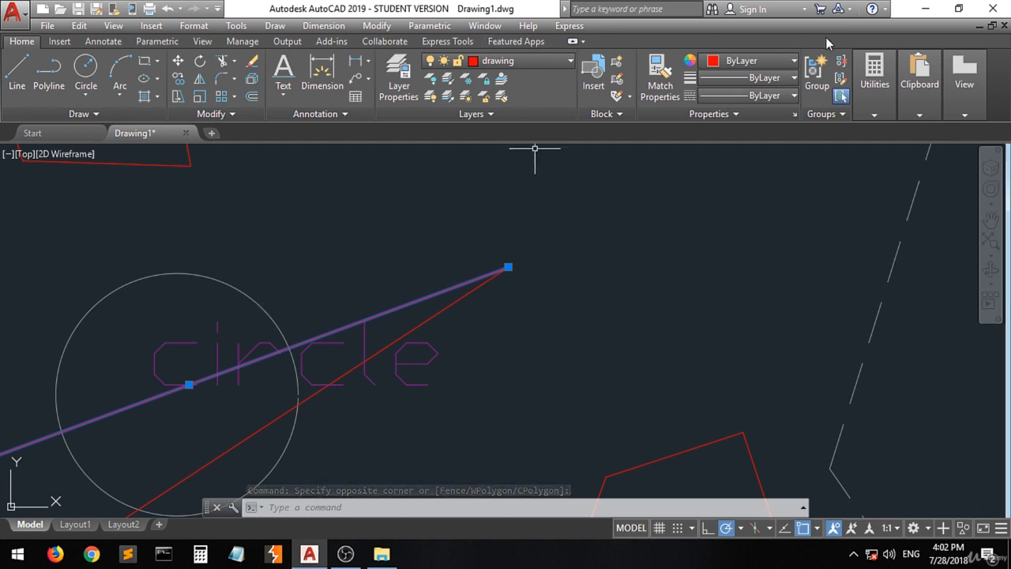
pyautogui.click(758, 61)
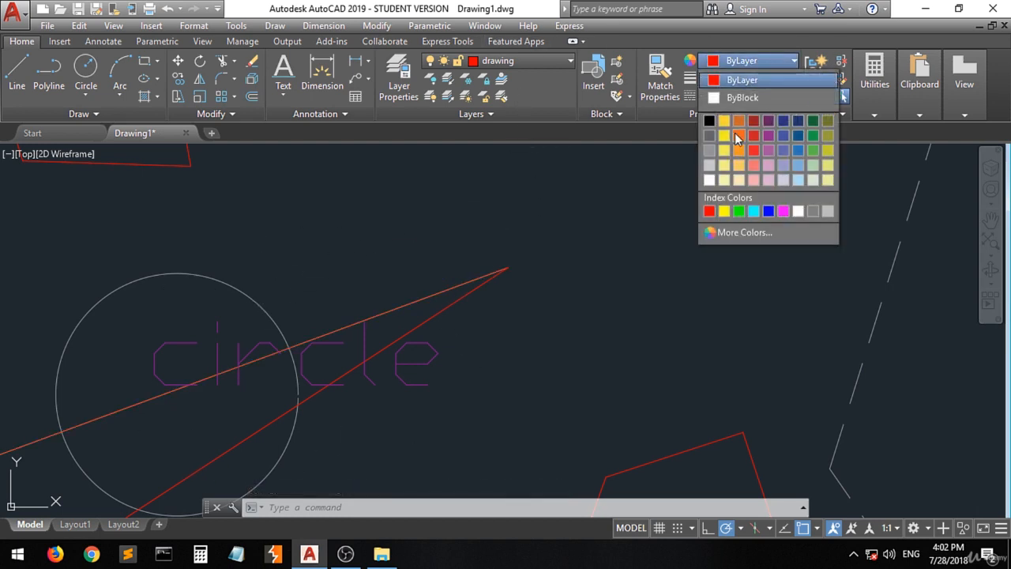
pyautogui.click(763, 61)
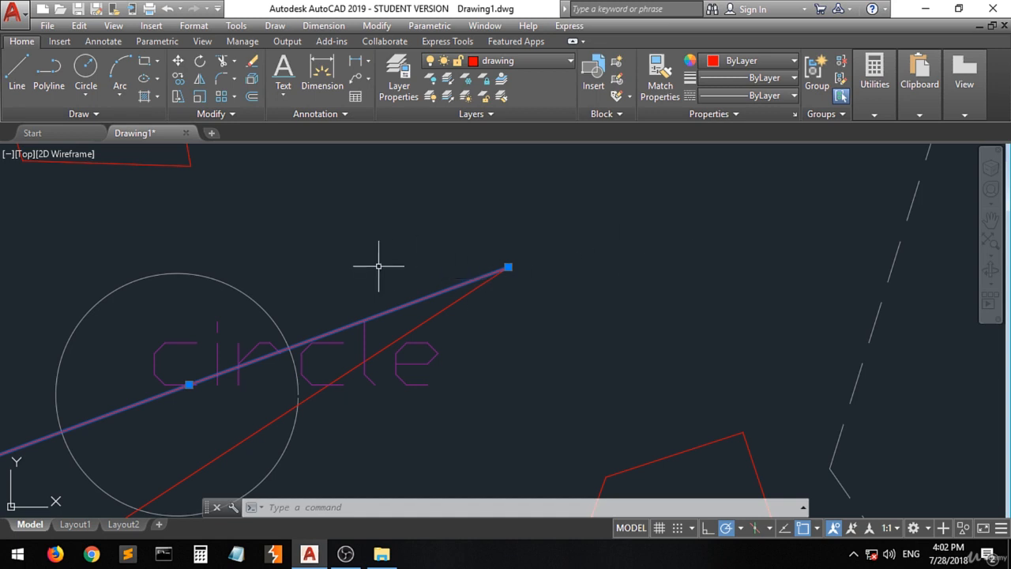
pyautogui.press('Escape')
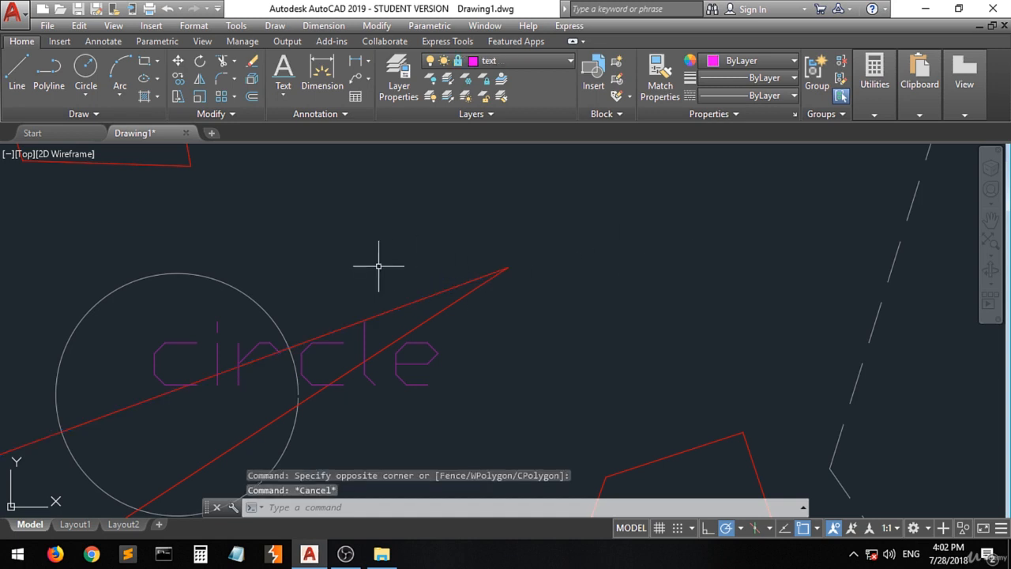
# Unlock the text layer and layer 0 by picking the "circle" text and the white circle.
pyautogui.scroll(-3, 378, 266)
pyautogui.scroll(2, 378, 266)
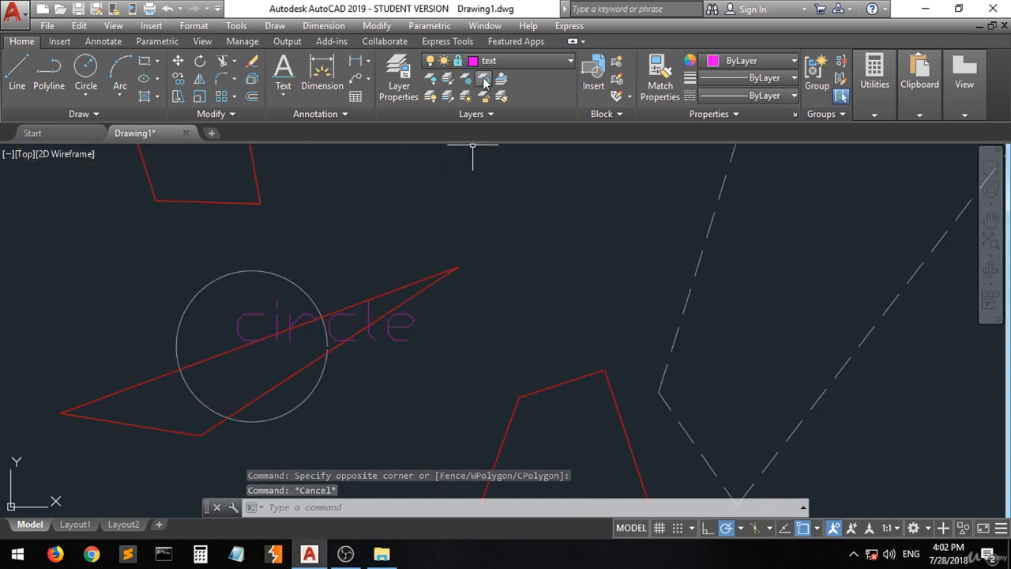
pyautogui.click(483, 95)
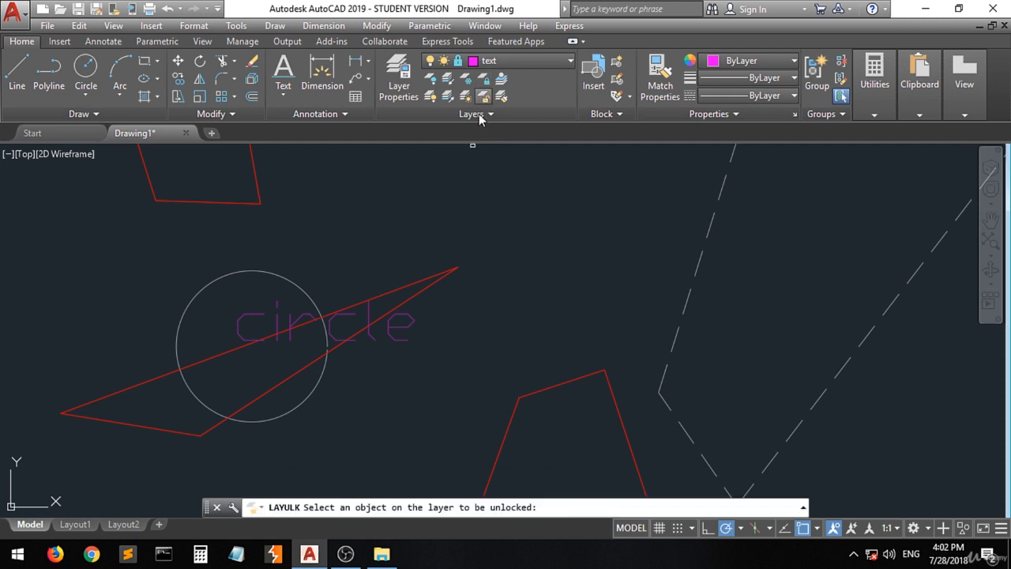
pyautogui.click(333, 317)
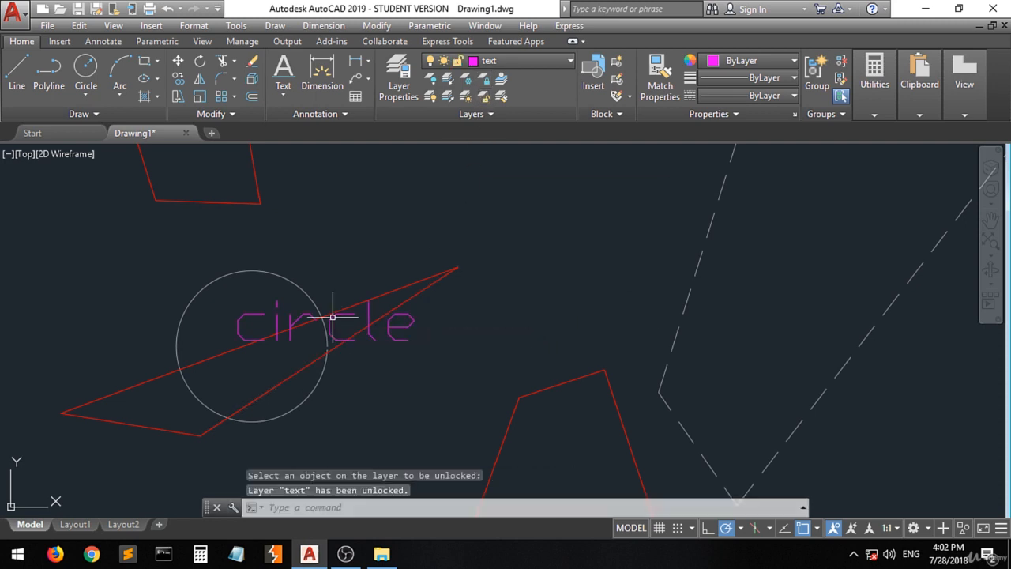
pyautogui.click(484, 95)
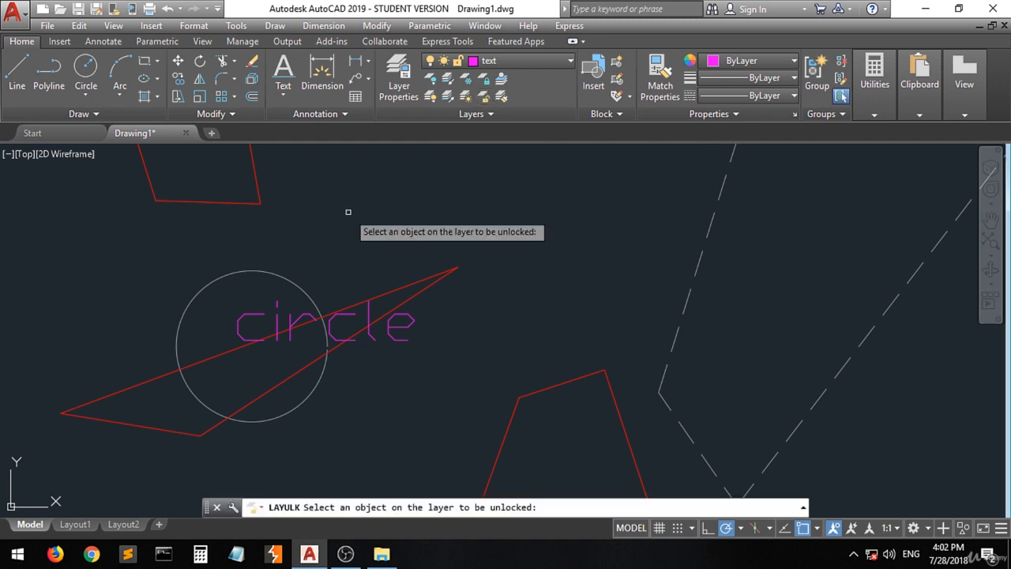
pyautogui.click(292, 281)
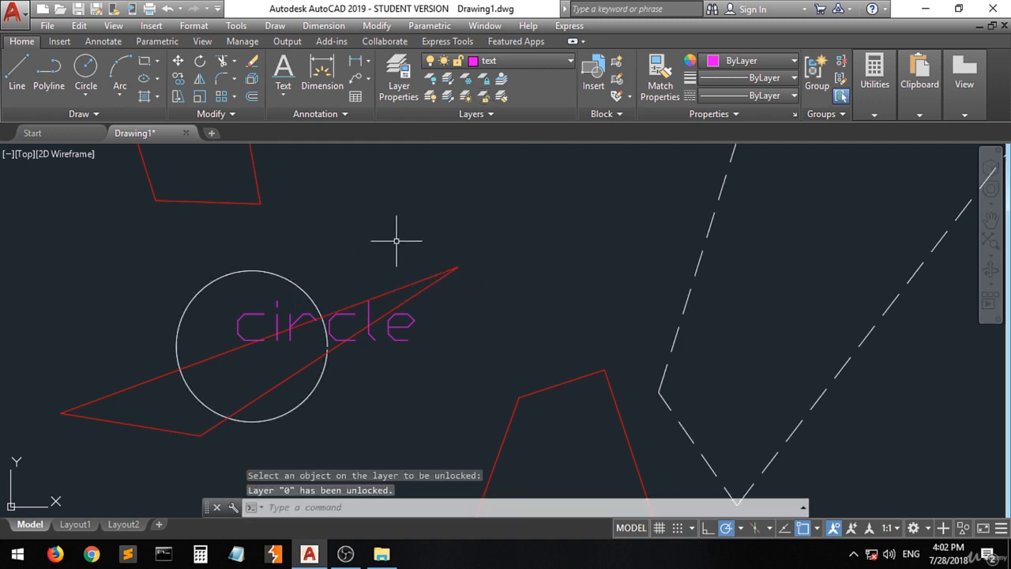
# Override the color of the short upper edge of the lower red quadrilateral with index color Yellow.
pyautogui.scroll(-2, 379, 419)
pyautogui.scroll(-3, 379, 418)
pyautogui.scroll(-2, 277, 255)
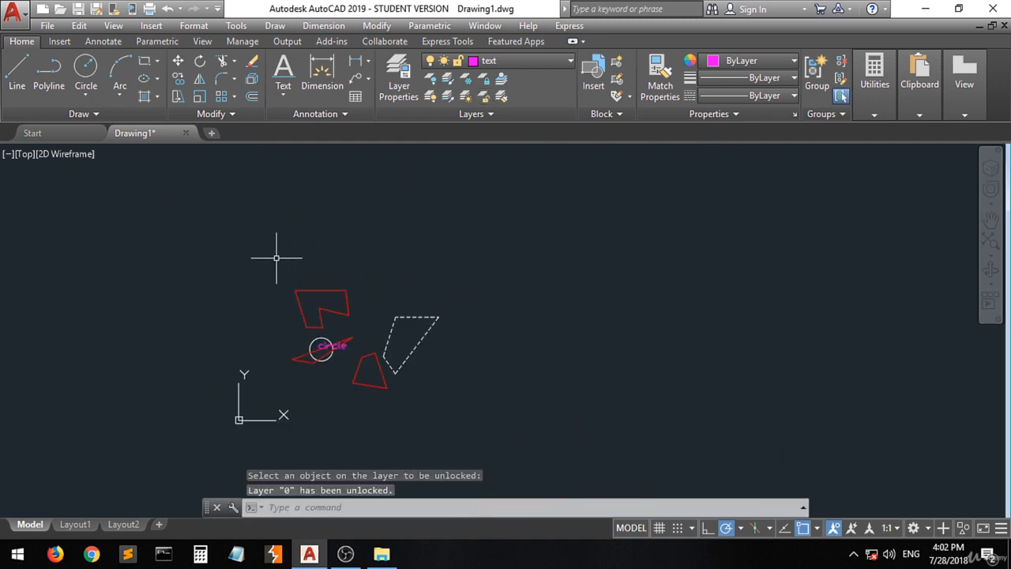
pyautogui.scroll(2, 384, 361)
pyautogui.scroll(2, 325, 343)
pyautogui.scroll(2, 325, 343)
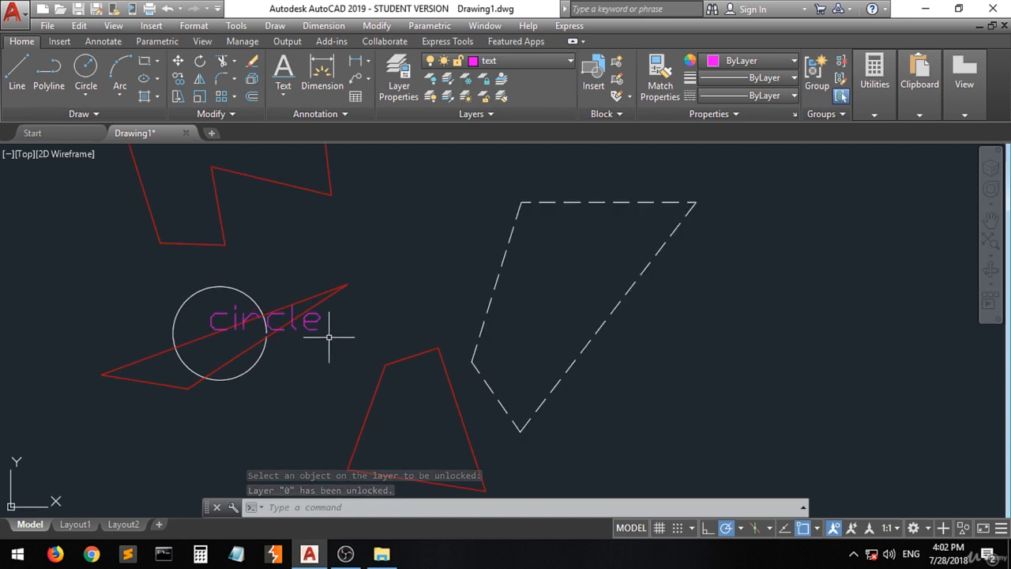
pyautogui.click(416, 354)
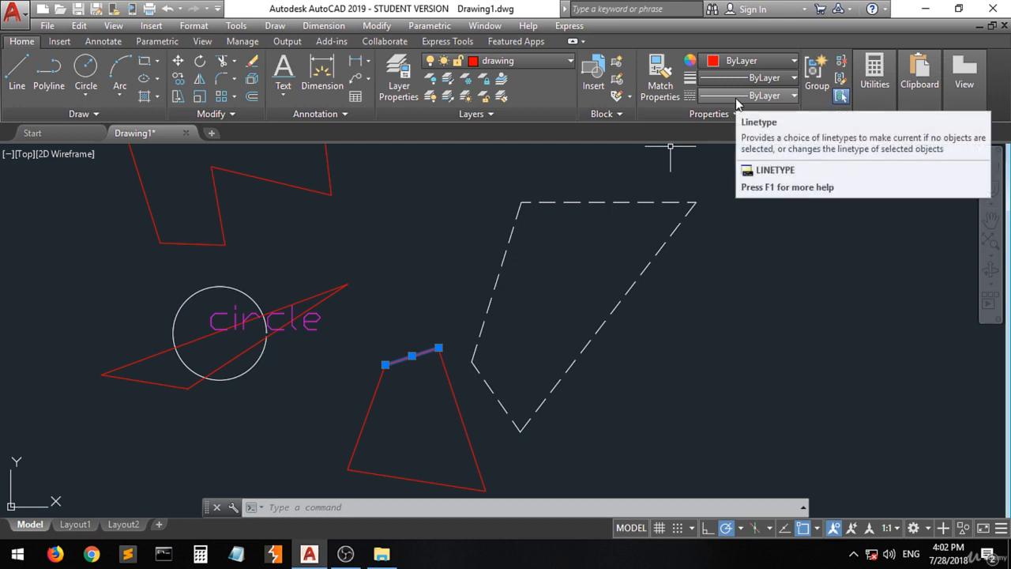
pyautogui.click(778, 63)
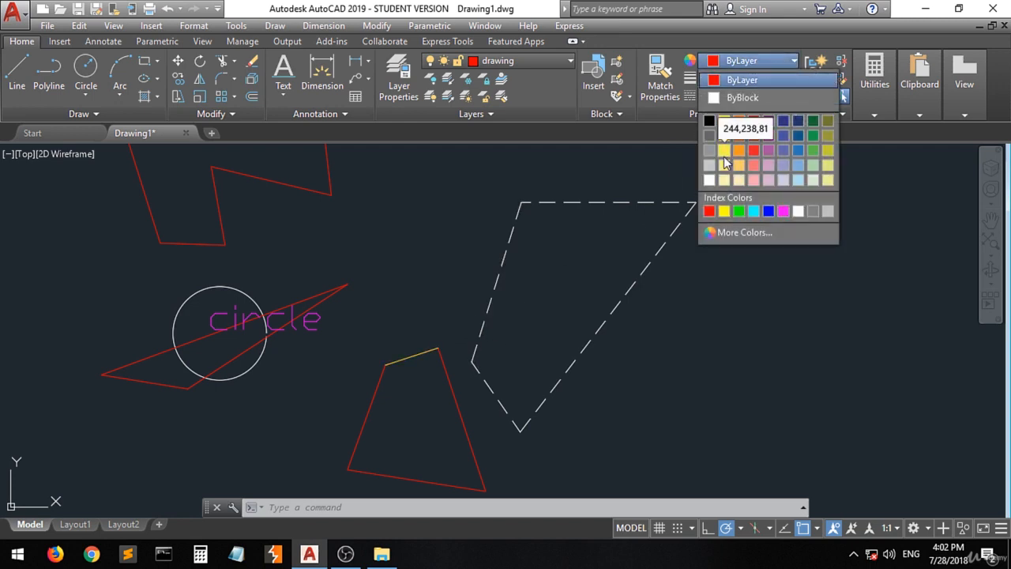
pyautogui.click(723, 211)
# Give the quadrilateral's yellow upper edge a 1.40 mm lineweight and the HIDDEN linetype, and clear the selection.
pyautogui.click(772, 78)
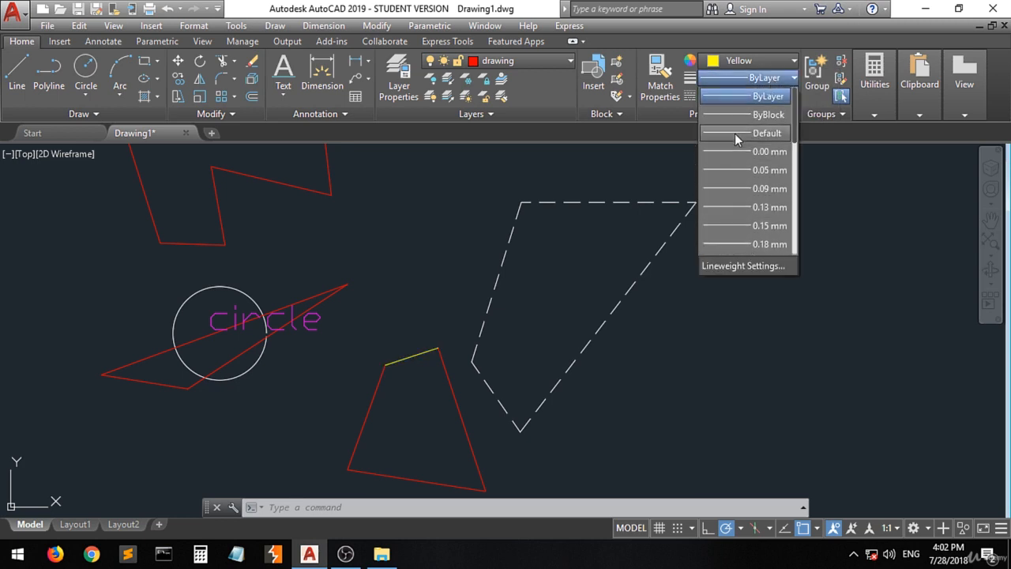
pyautogui.scroll(-5, 746, 213)
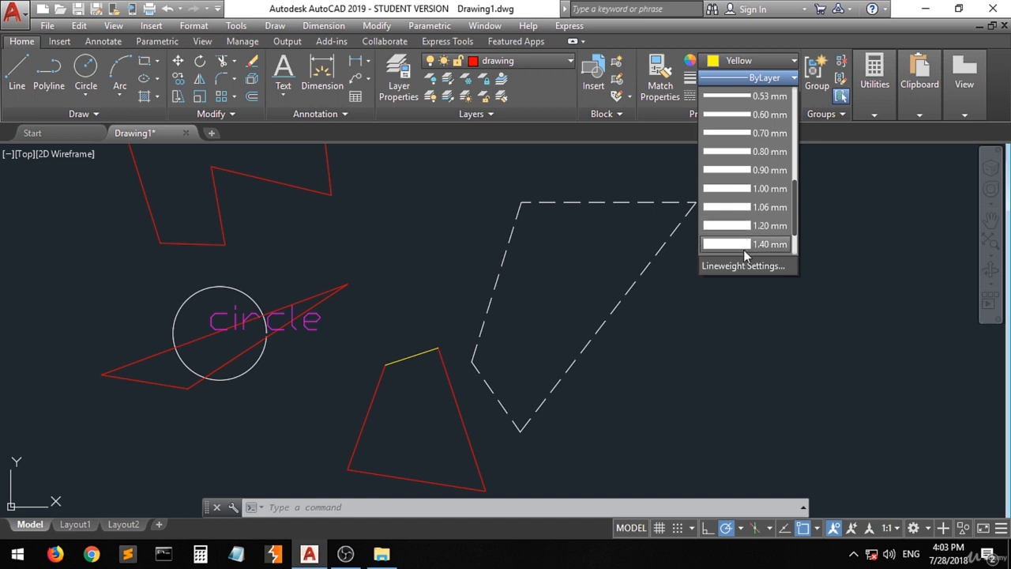
pyautogui.click(739, 246)
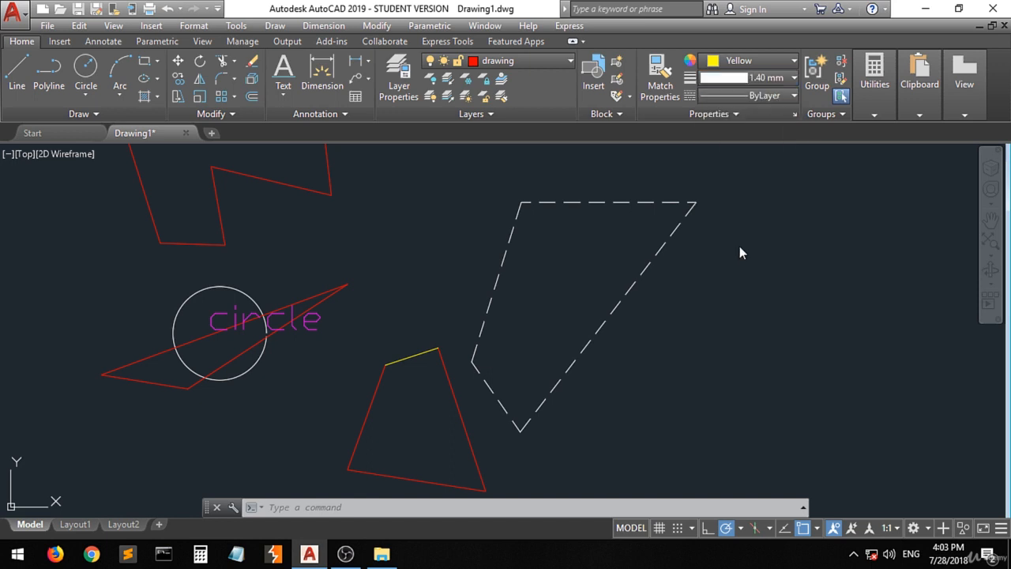
pyautogui.click(762, 95)
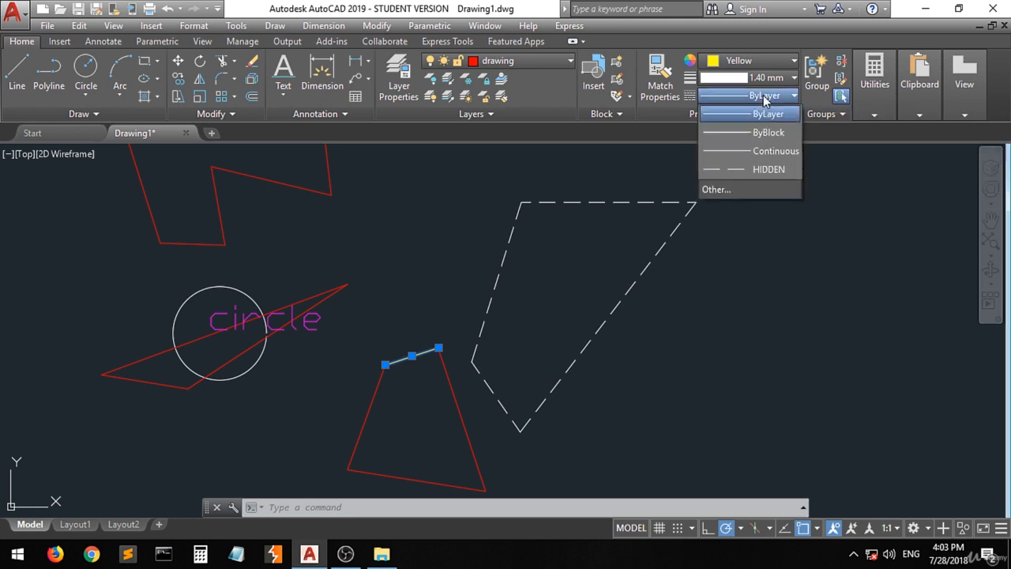
pyautogui.click(769, 169)
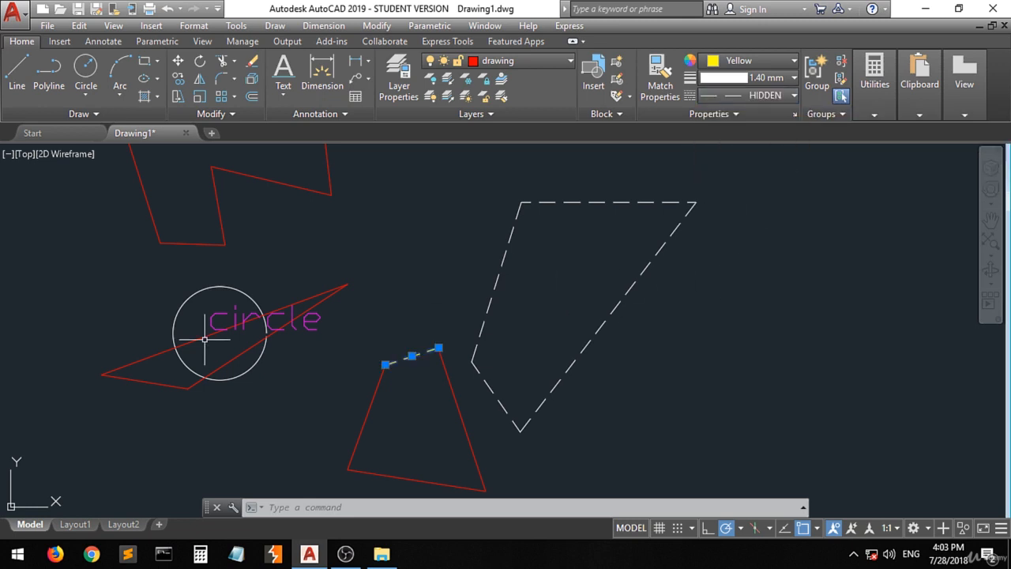
pyautogui.press('Escape')
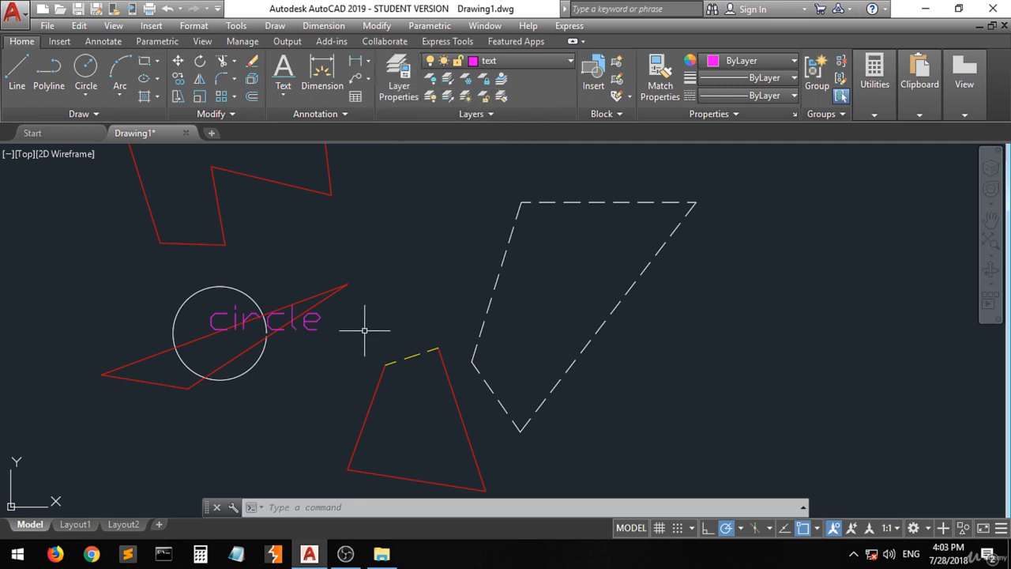
pyautogui.scroll(-1, 364, 330)
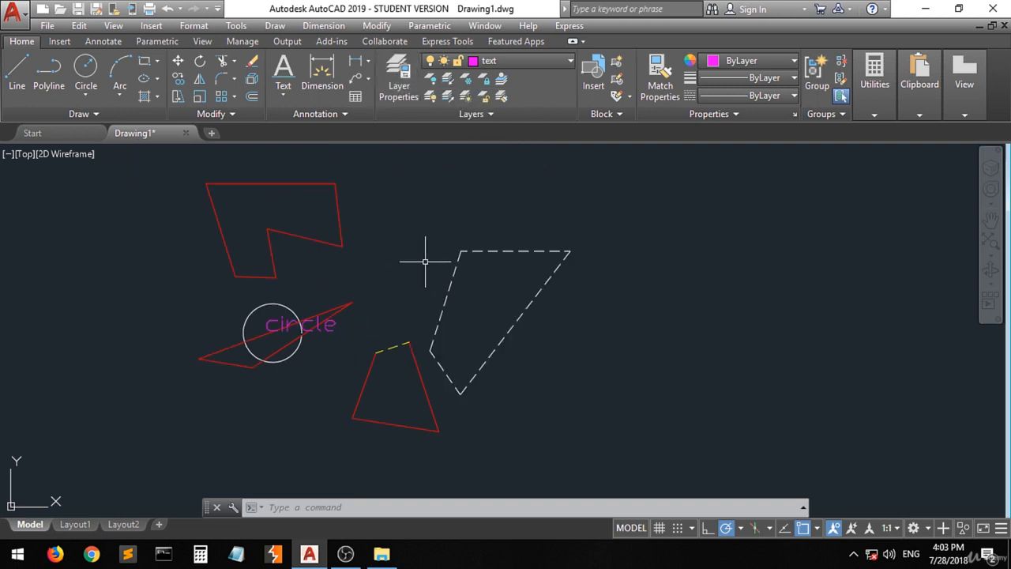